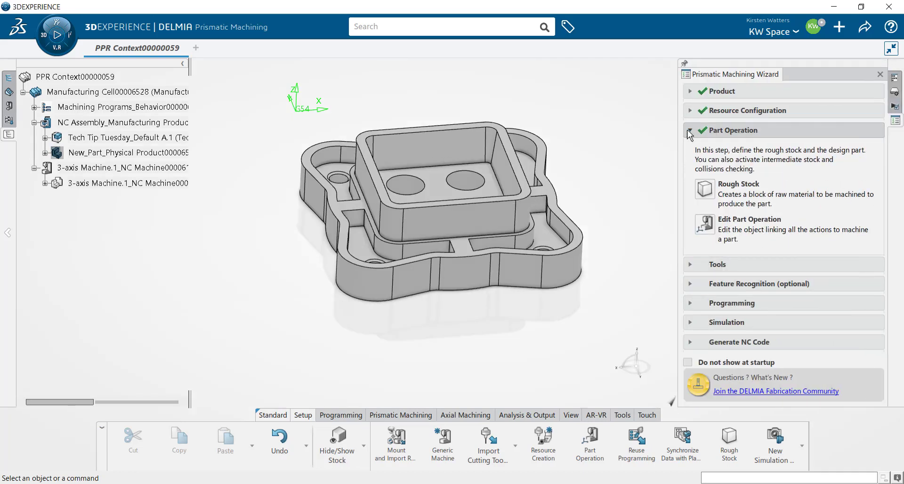
Launch Resource Creation from the wizard's Tools stage and start a new face mill tool.
left_click(706, 130)
left_click(689, 150)
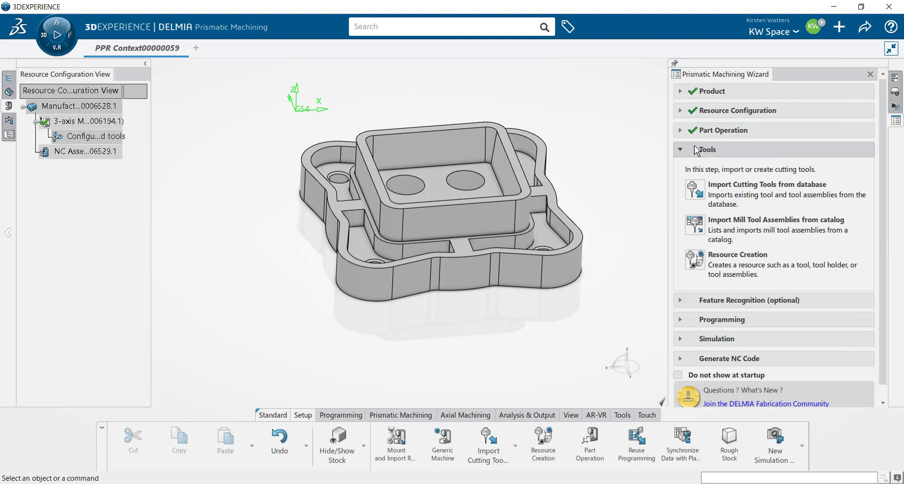
left_click(696, 266)
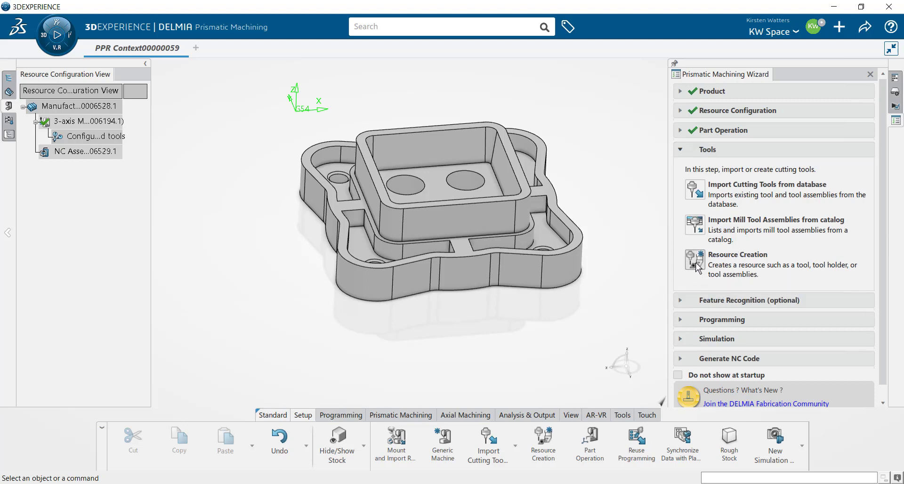
left_click(696, 266)
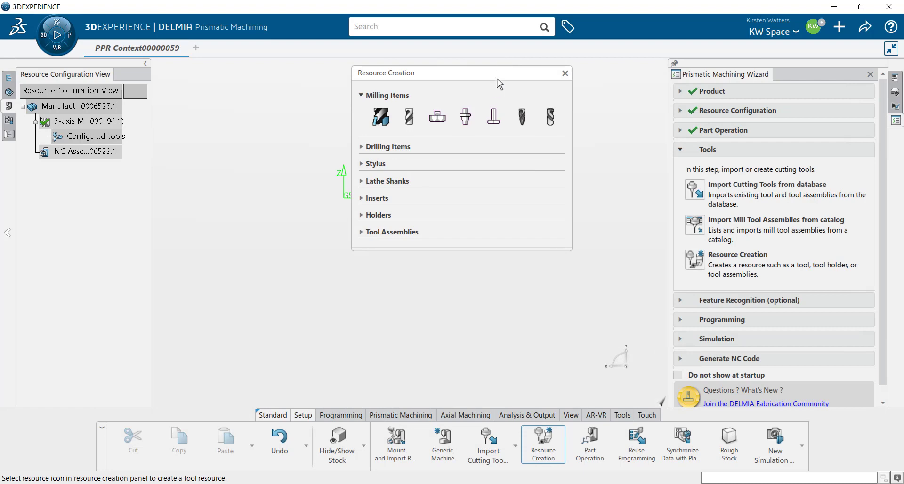
left_click_drag(504, 80, 280, 92)
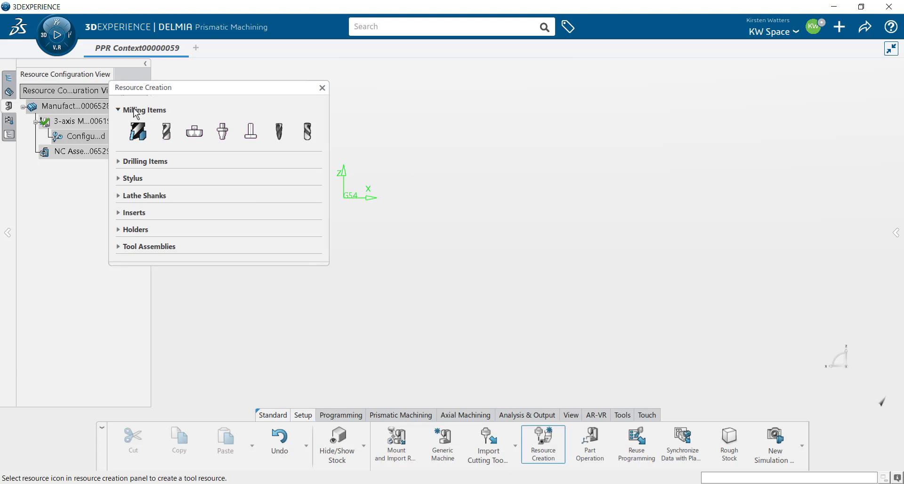
left_click(200, 134)
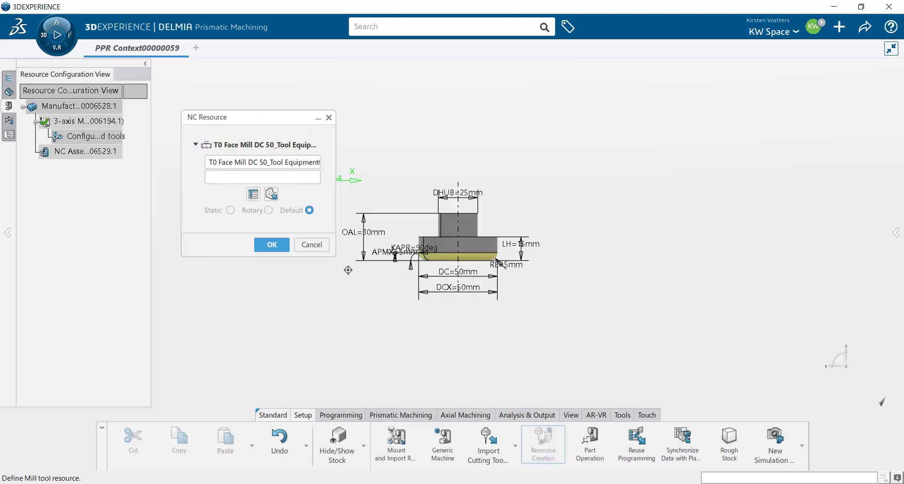
Set the face mill's maximum cutting diameter to 75 mm and its corner radius to 0 mm.
scroll(348, 270, "up", 5)
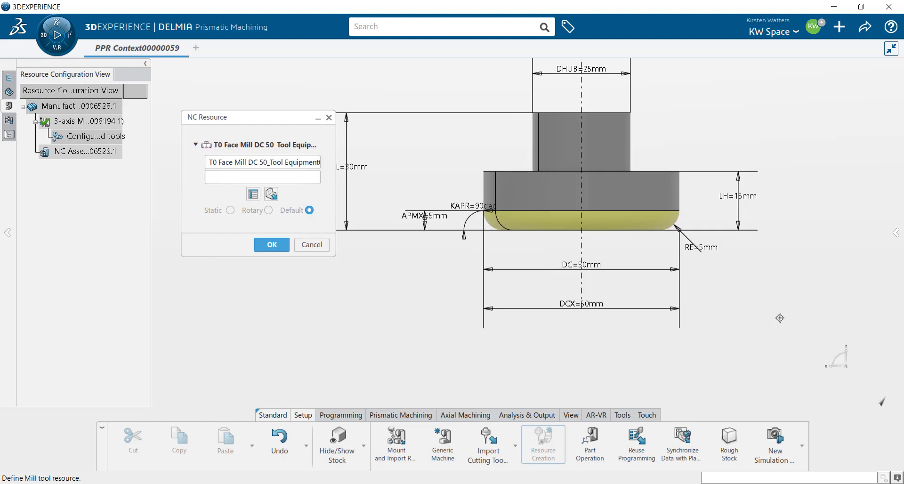
scroll(769, 288, "down", 1)
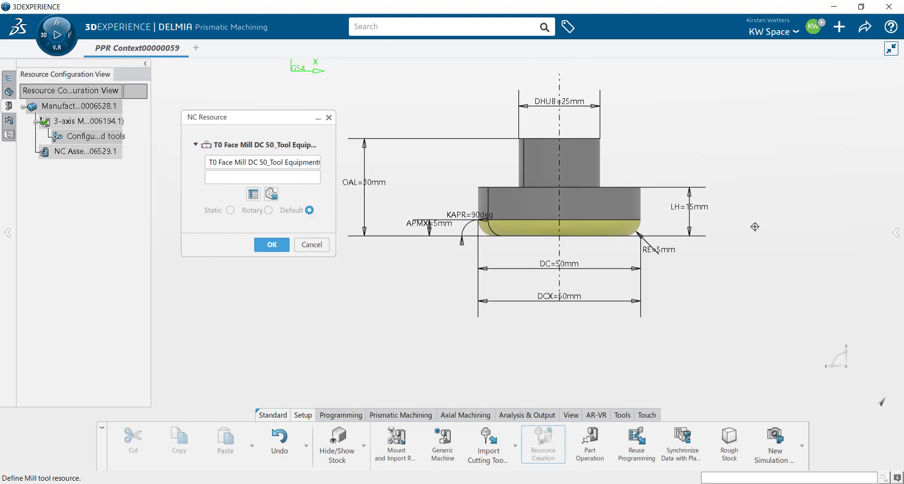
double_click(566, 300)
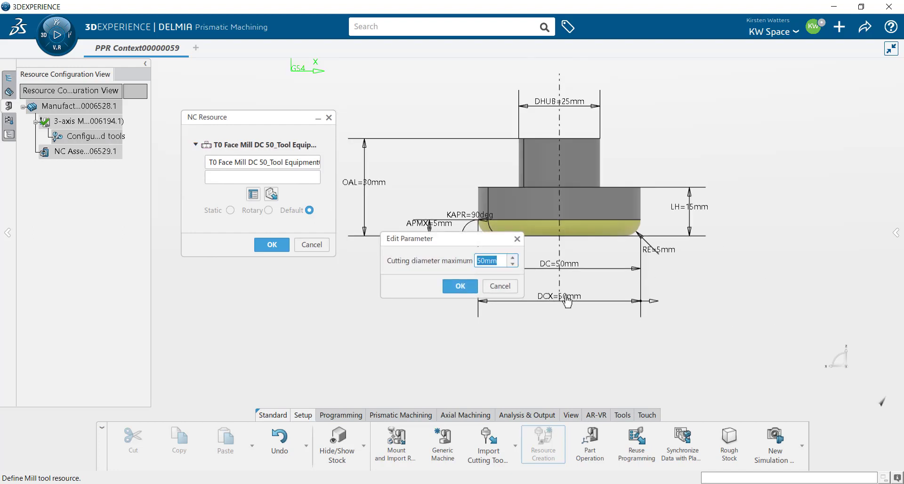
type("75")
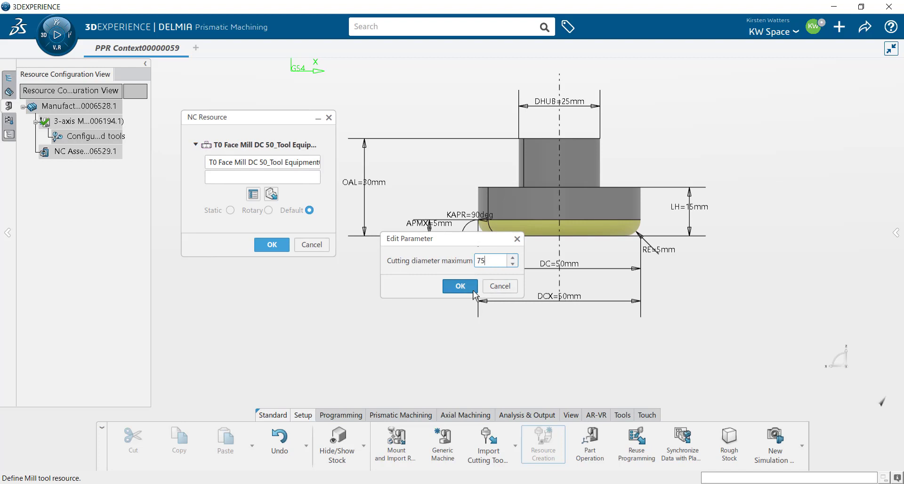
left_click(468, 287)
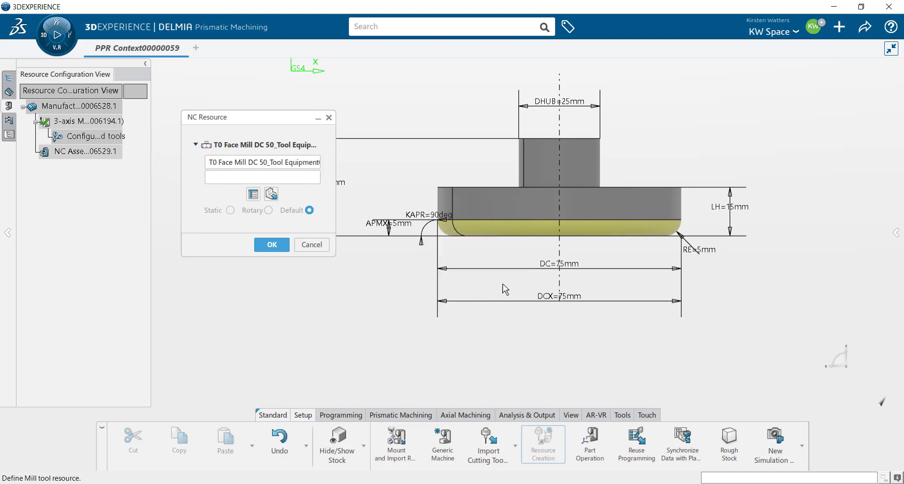
double_click(701, 252)
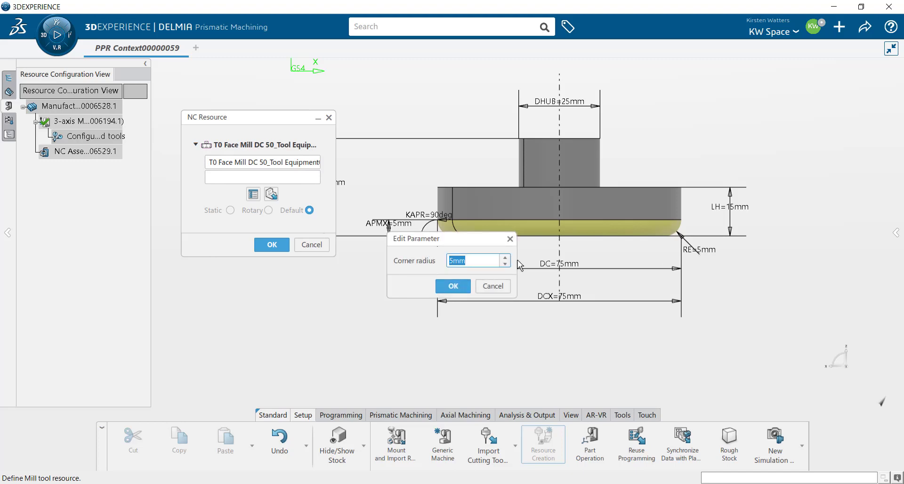
type("0")
left_click(463, 287)
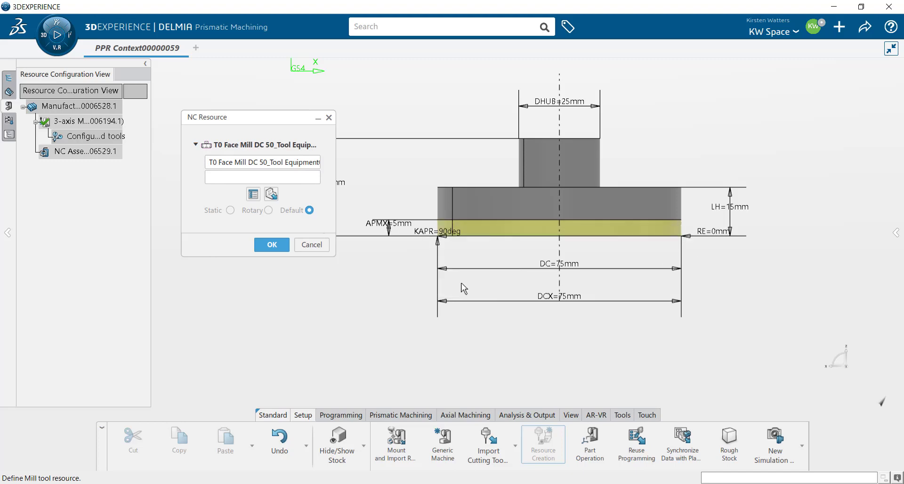
Replace the T0 prefix in the face mill's name with 75mm and create the tool.
mouse_move(514, 329)
middle_mouse_down()
mouse_move(513, 351)
mouse_move(514, 316)
mouse_move(513, 328)
middle_mouse_up()
left_click(212, 162)
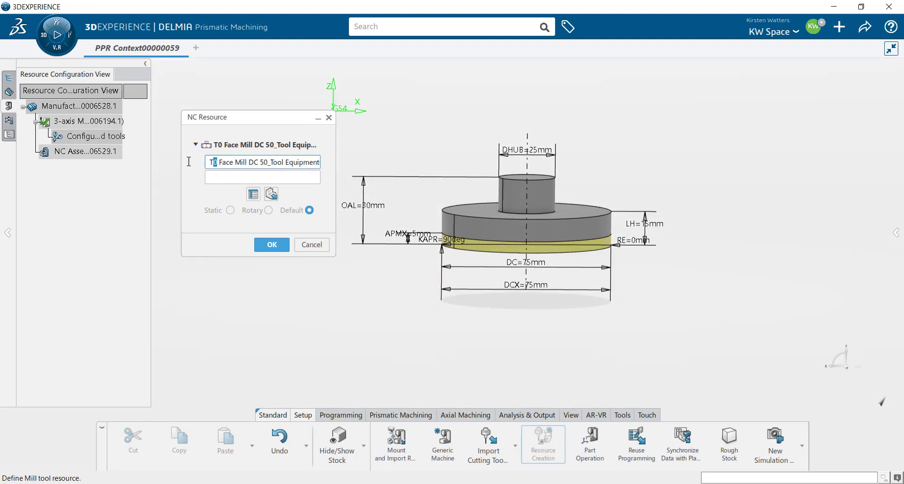
type("75")
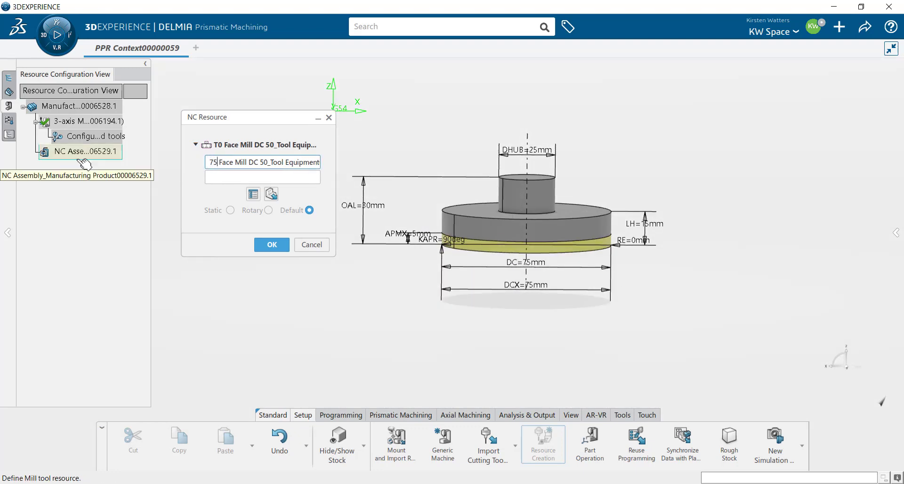
type("mm")
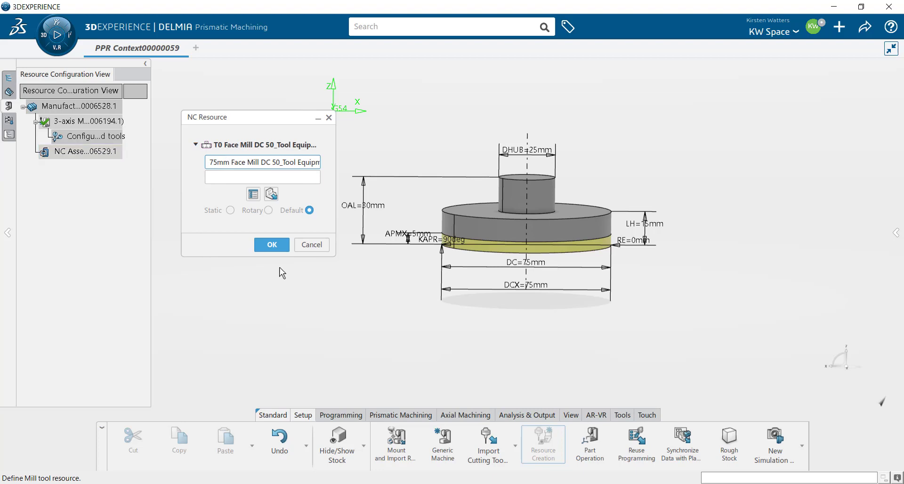
left_click(272, 245)
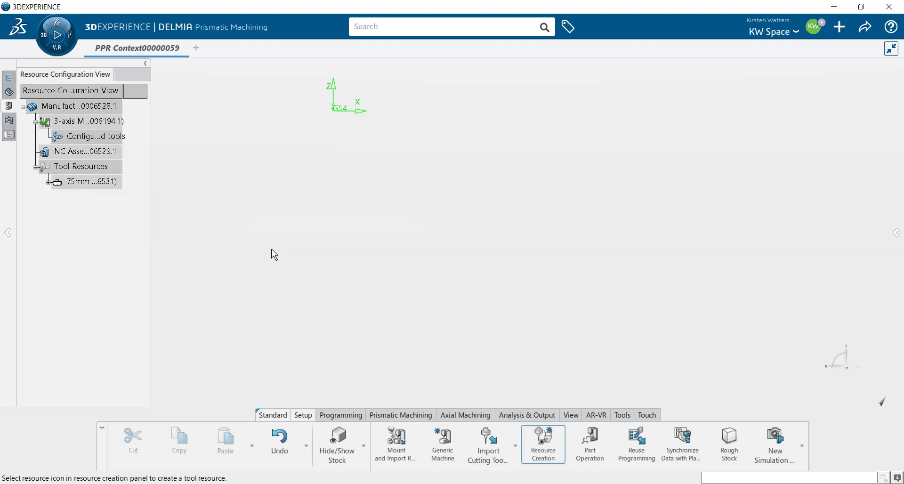
Start a new end mill tool and set its cutting diameter to 12.7 mm.
left_click_drag(197, 89, 335, 84)
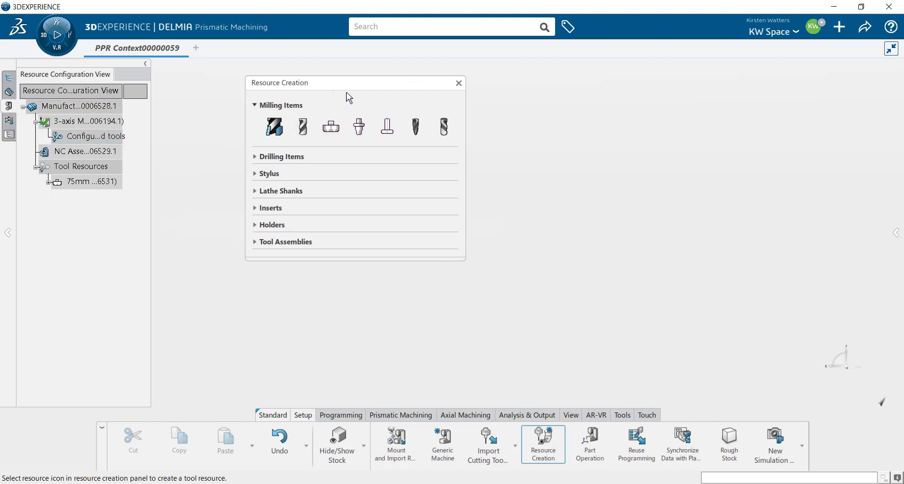
left_click_drag(348, 86, 213, 86)
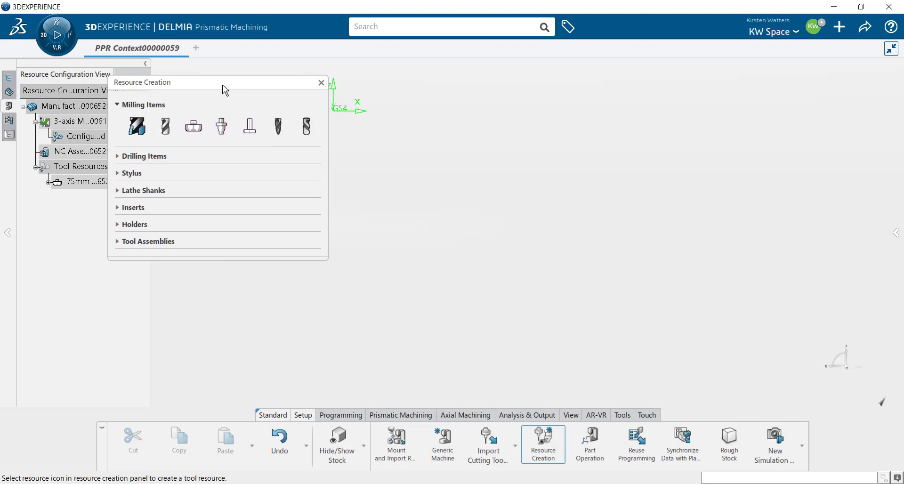
left_click(165, 126)
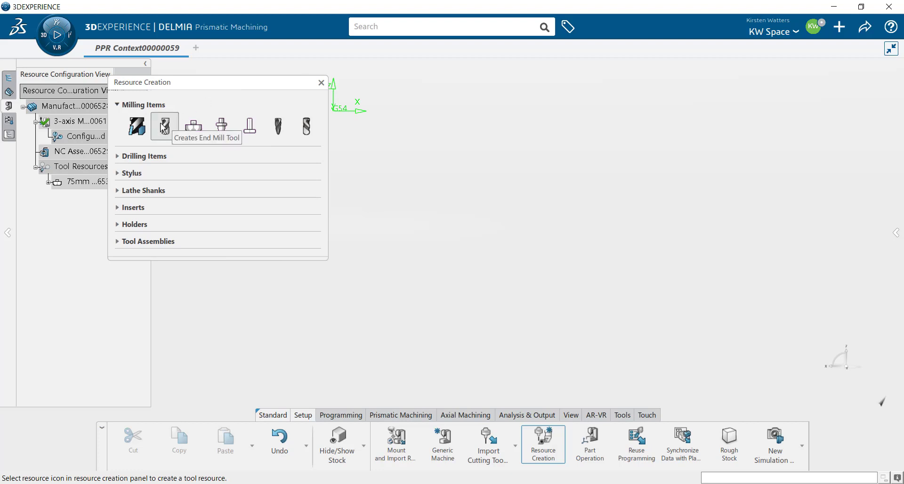
left_click(165, 127)
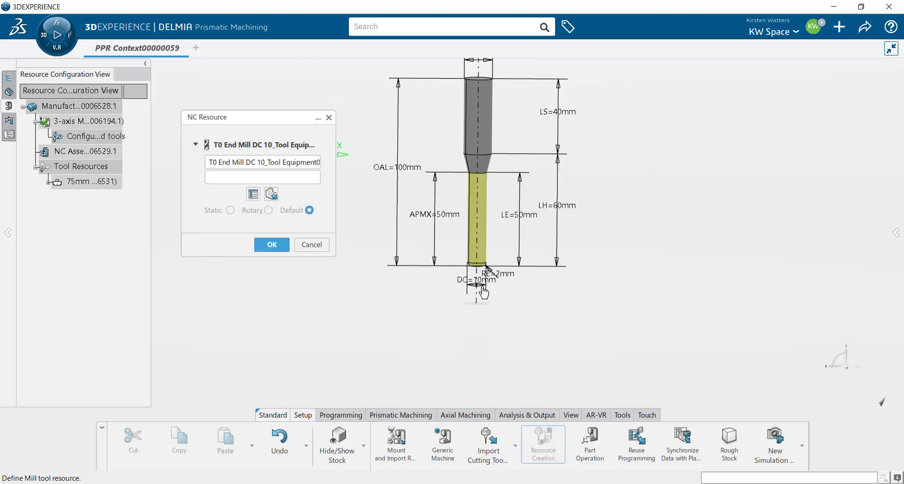
double_click(478, 282)
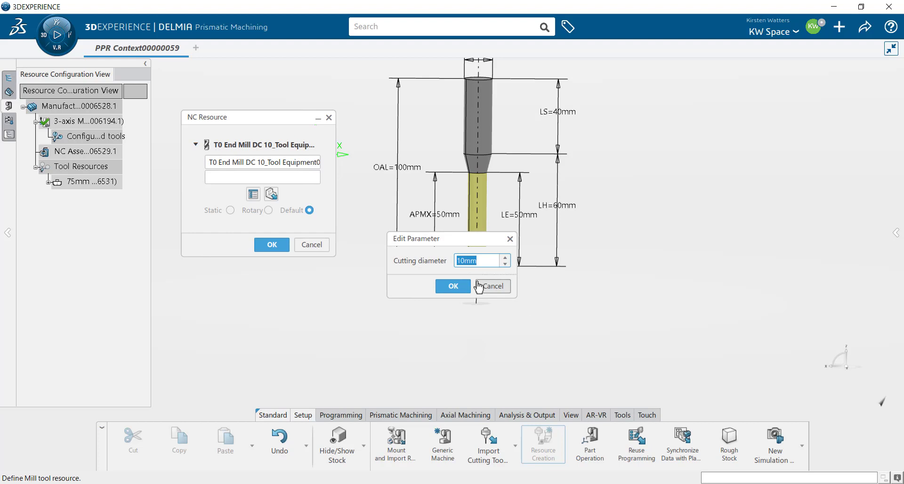
type("12.7")
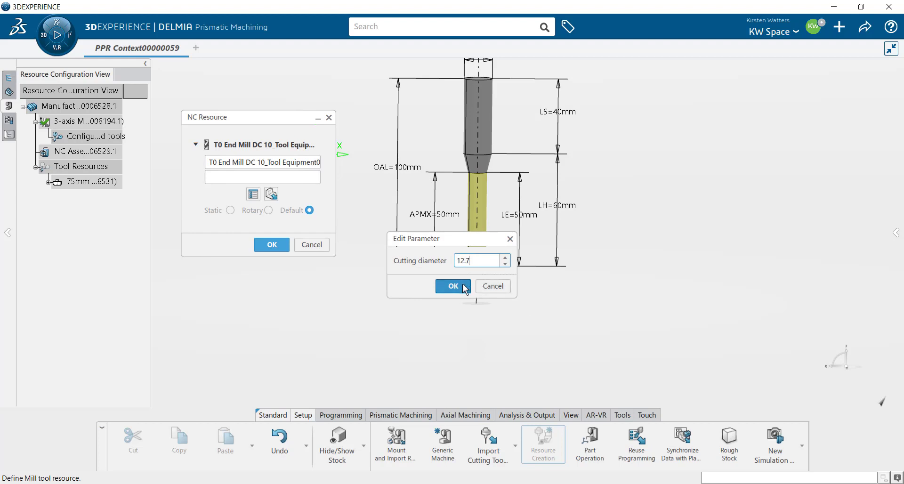
left_click(460, 285)
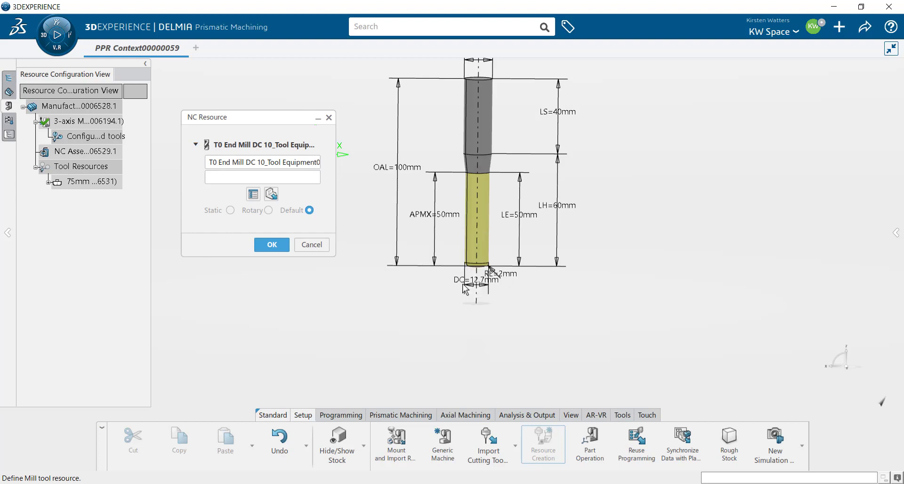
Set the end mill's corner radius to 0 mm and its hub diameter to 12.7 mm.
double_click(510, 277)
type("0")
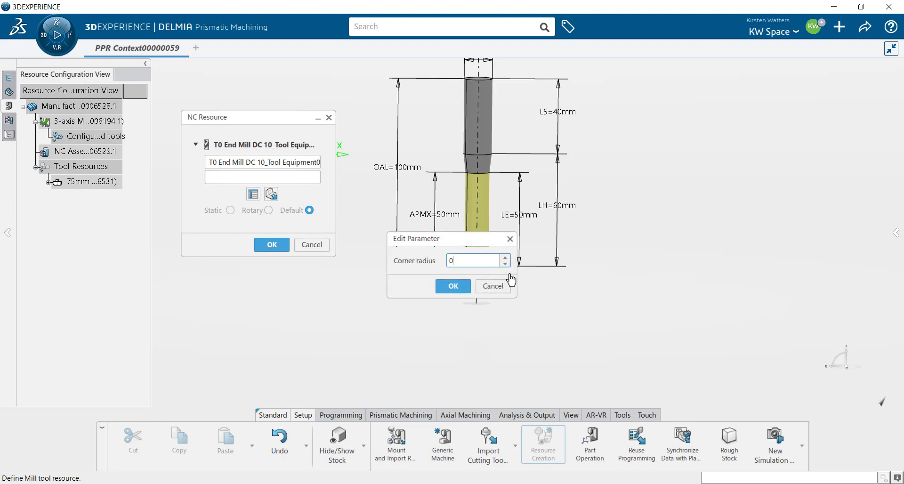
left_click(459, 286)
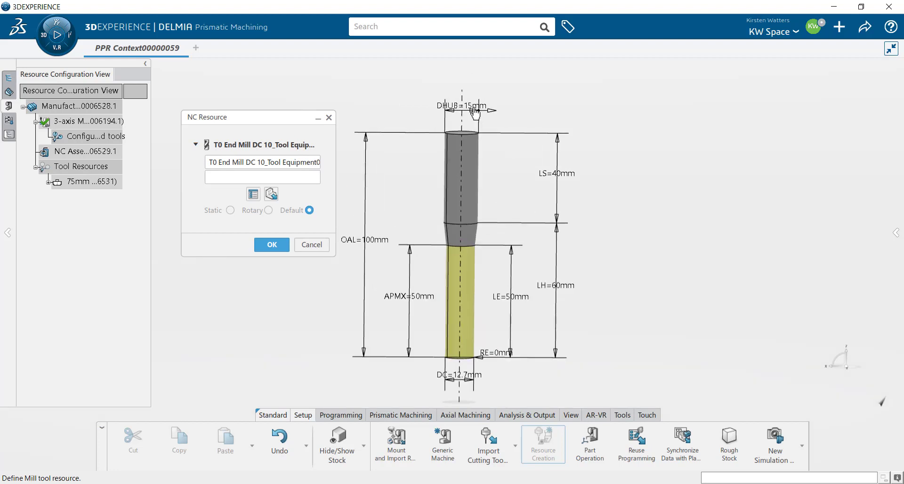
double_click(474, 112)
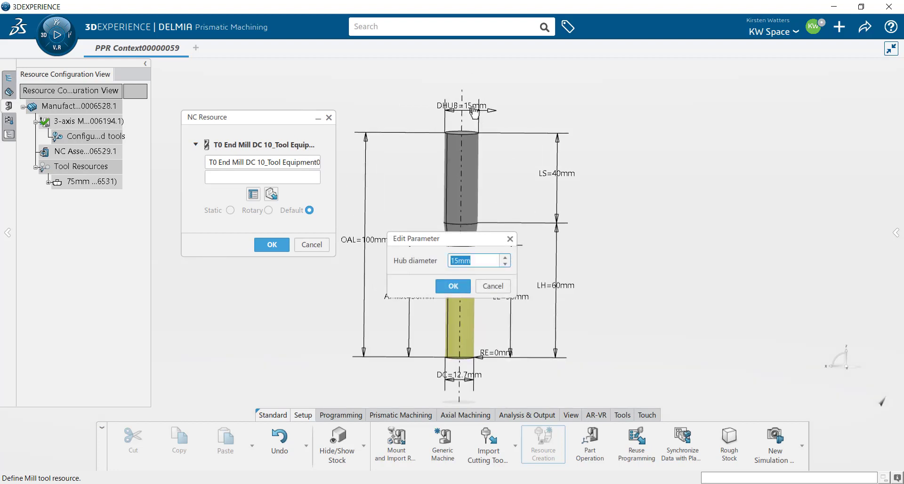
type("12.7")
key("Return")
Replace the T0 prefix in the end mill's name with 12.7mm and create the tool.
middle_click_drag(597, 216, 452, 244)
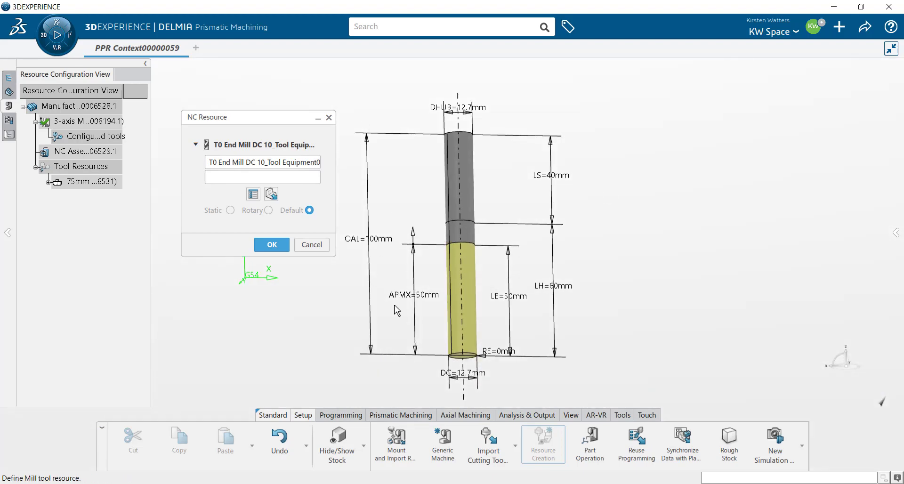
middle_click_drag(436, 326, 432, 344)
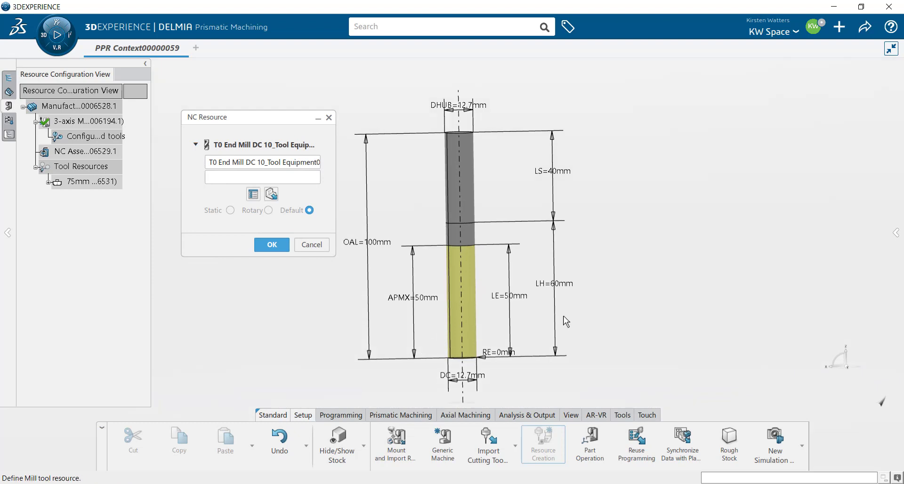
middle_click_drag(610, 358, 601, 343)
left_click(216, 162)
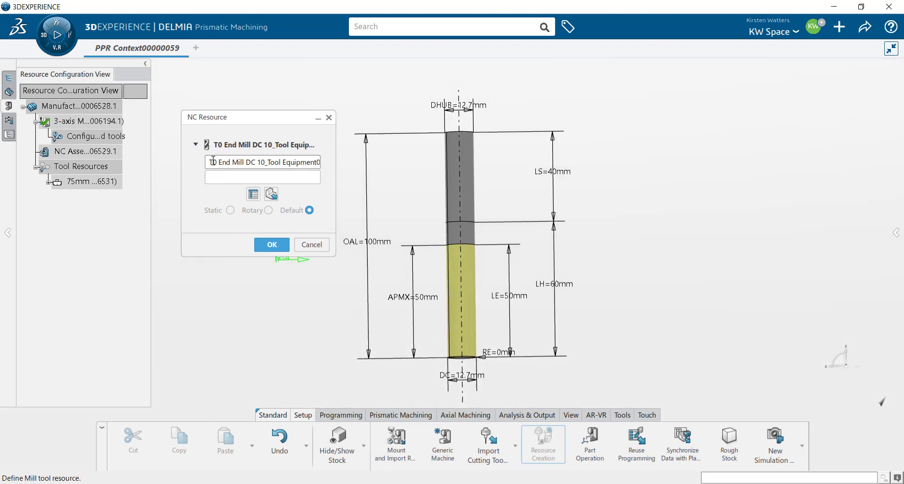
left_click_drag(216, 162, 198, 161)
type("12.7")
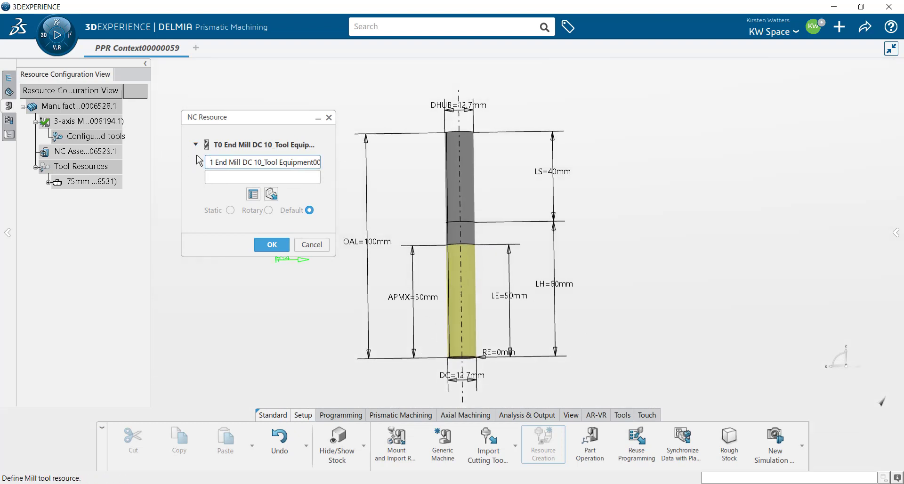
type("mm")
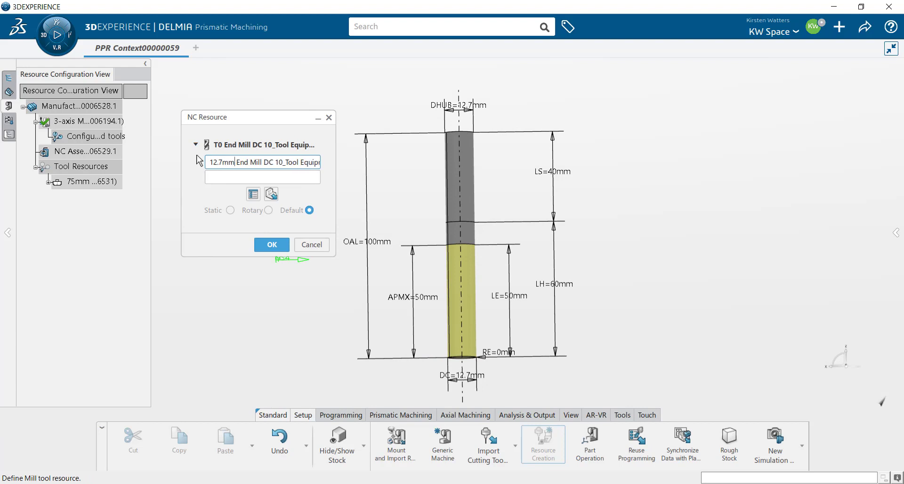
left_click(272, 244)
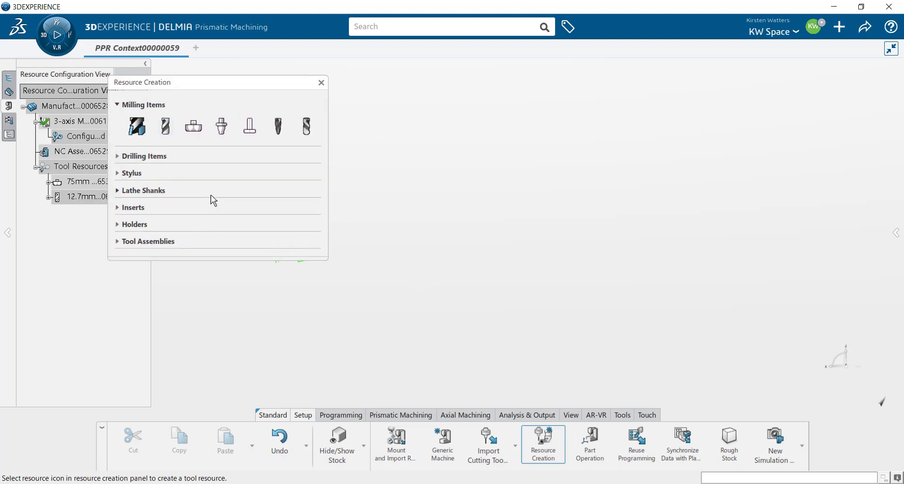
Start a new conical mill tool and set its cutting edge angle to 7 degrees.
left_click(223, 134)
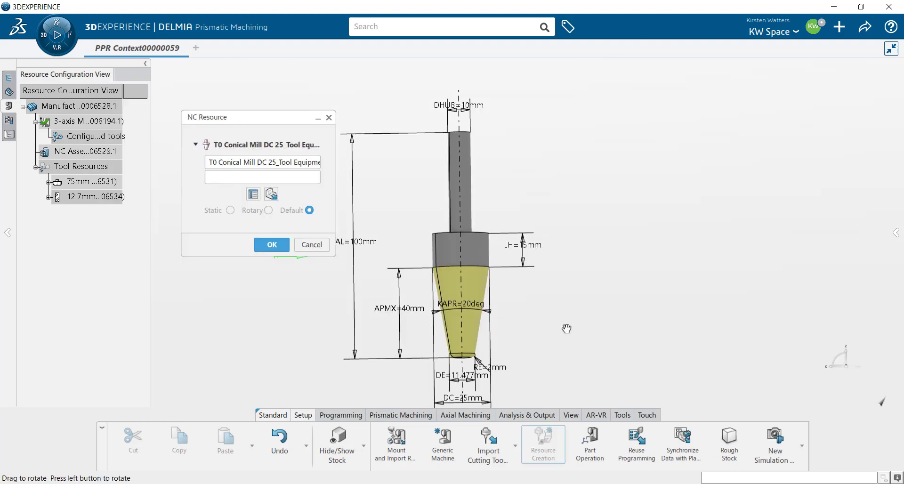
left_click_drag(566, 328, 569, 338)
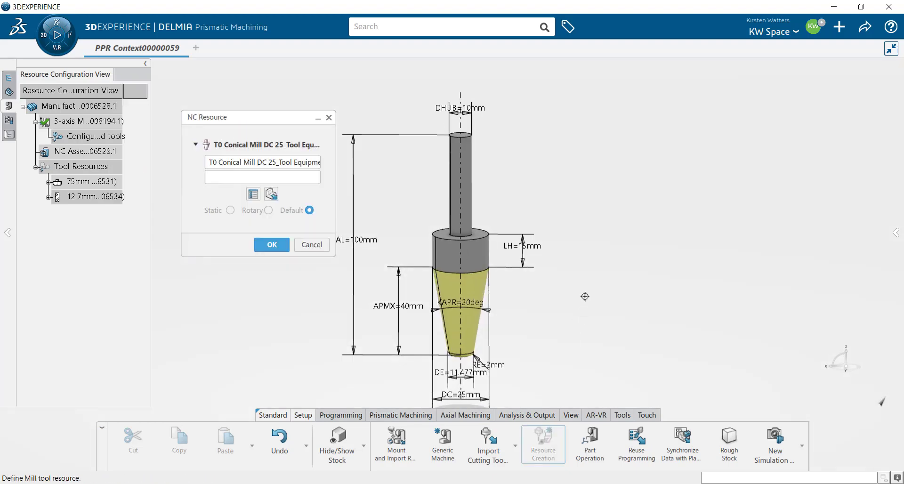
left_click_drag(525, 305, 527, 296)
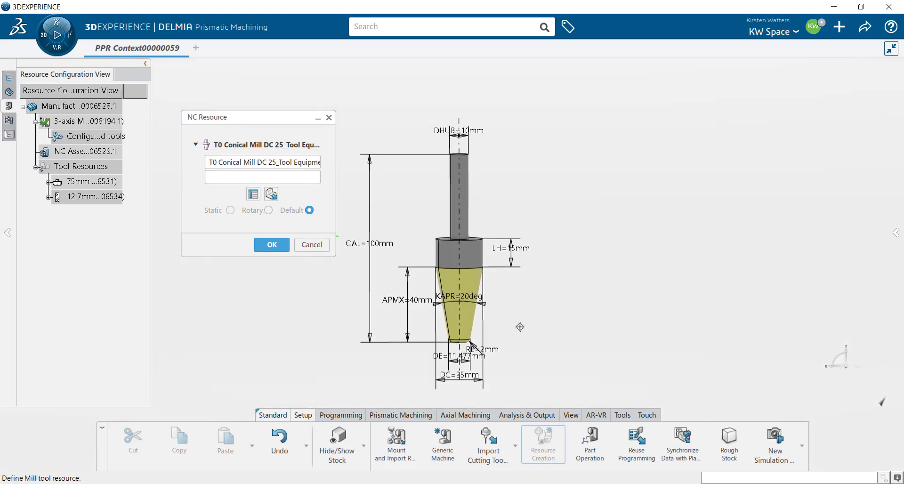
scroll(473, 272, "up", 2)
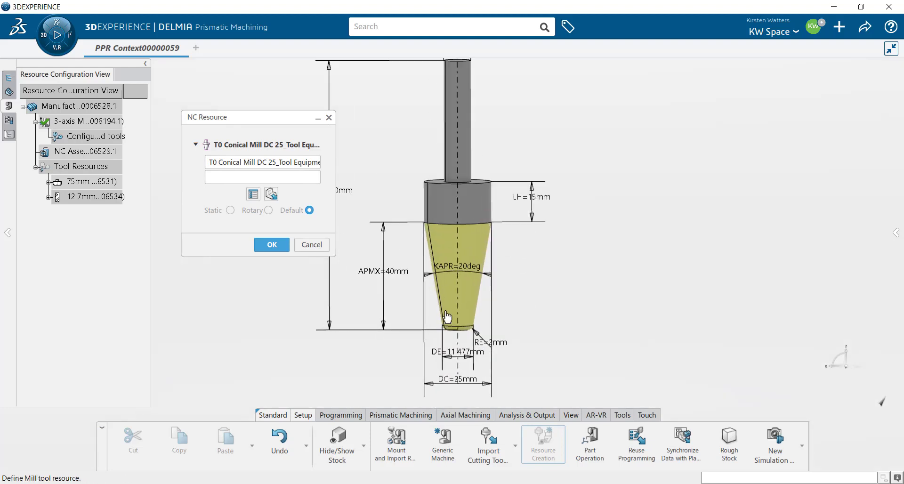
scroll(465, 272, "up", 1)
double_click(465, 276)
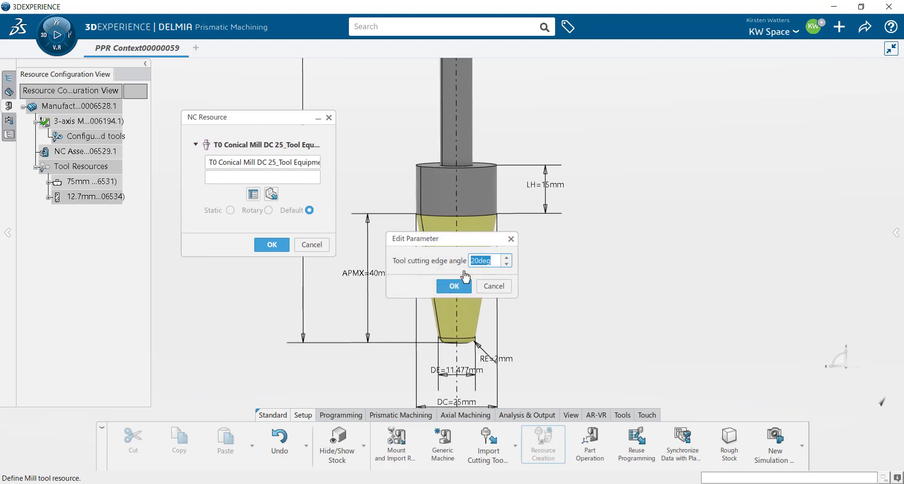
type("7")
key("Return")
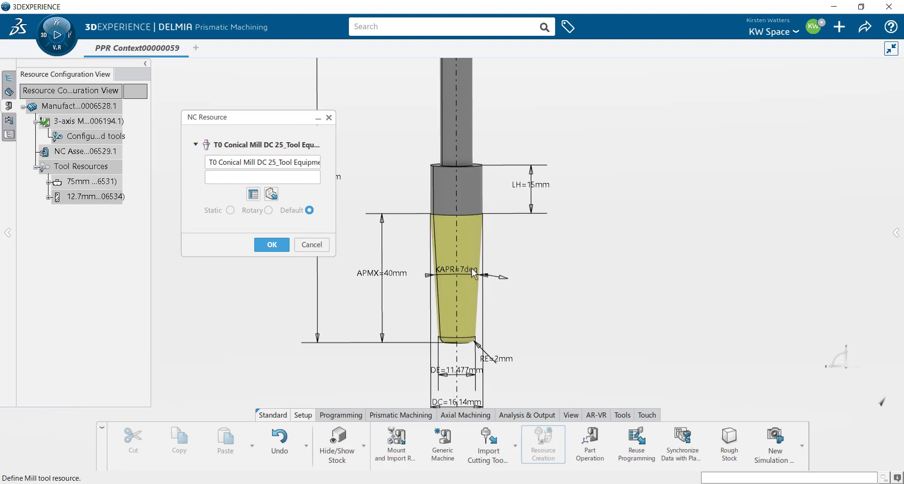
Set the conical mill's corner radius to 0 mm and its entry diameter to 12.7 mm.
double_click(512, 313)
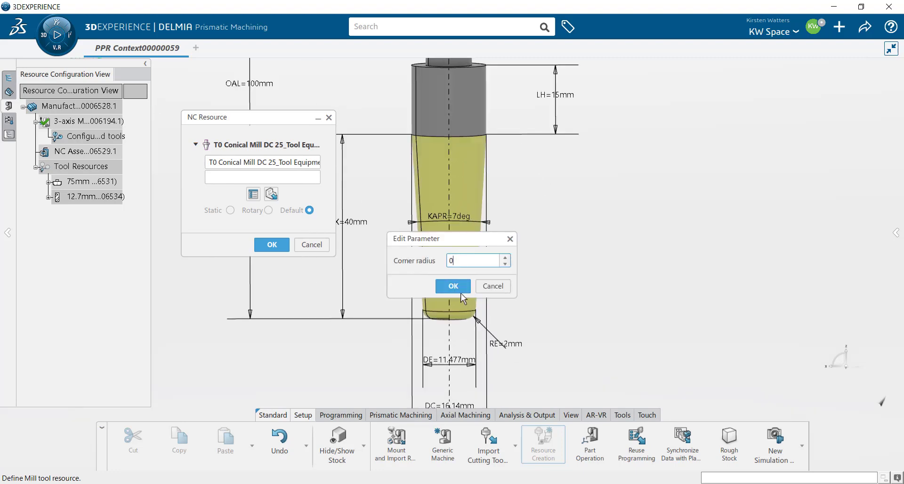
type("0")
key("Return")
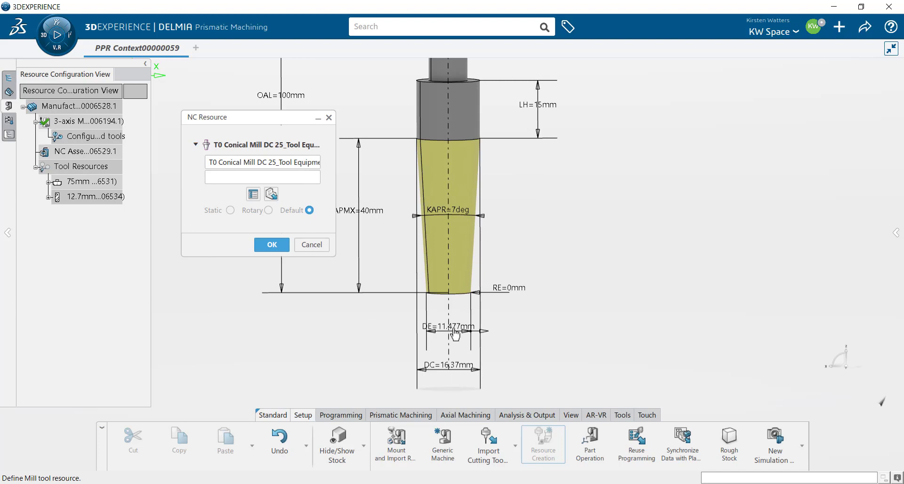
double_click(454, 335)
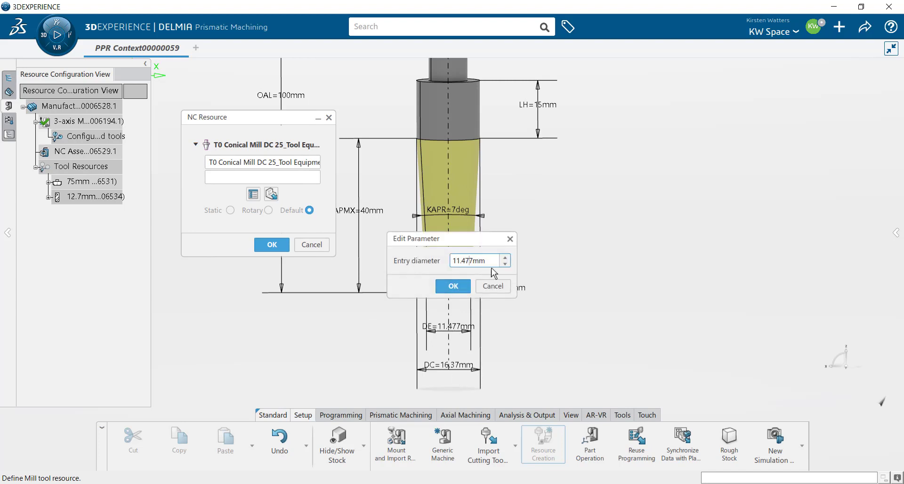
key("ctrl+a")
type("12.7")
left_click(453, 286)
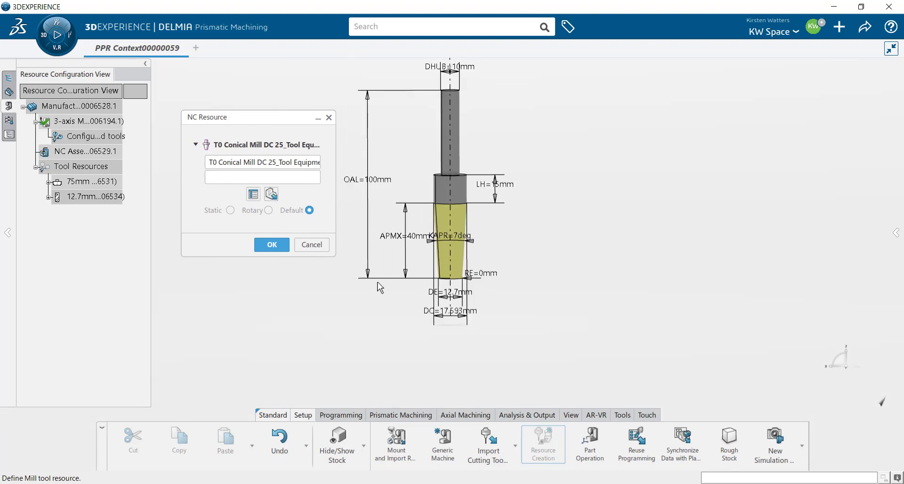
Replace the T0 prefix in the conical mill's name with 7deg, create the tool and end resource creation.
middle_click_drag(506, 272, 515, 252)
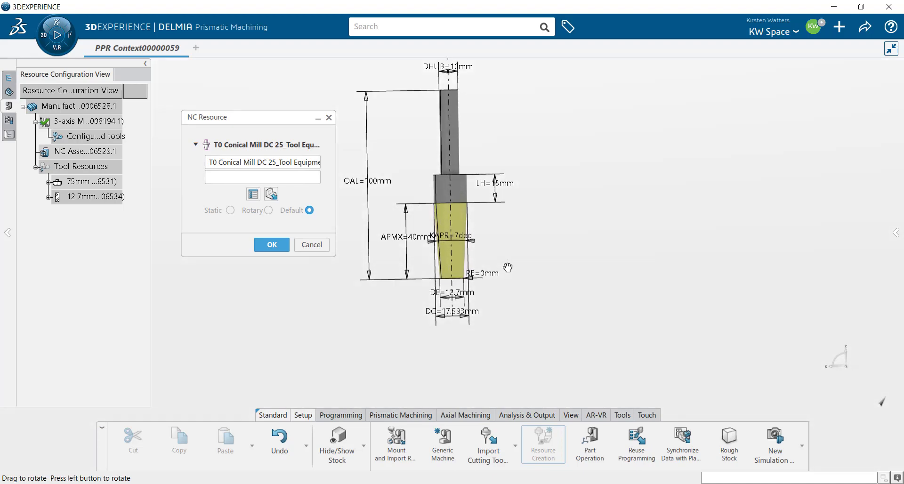
double_click(215, 162)
key("BackSpace")
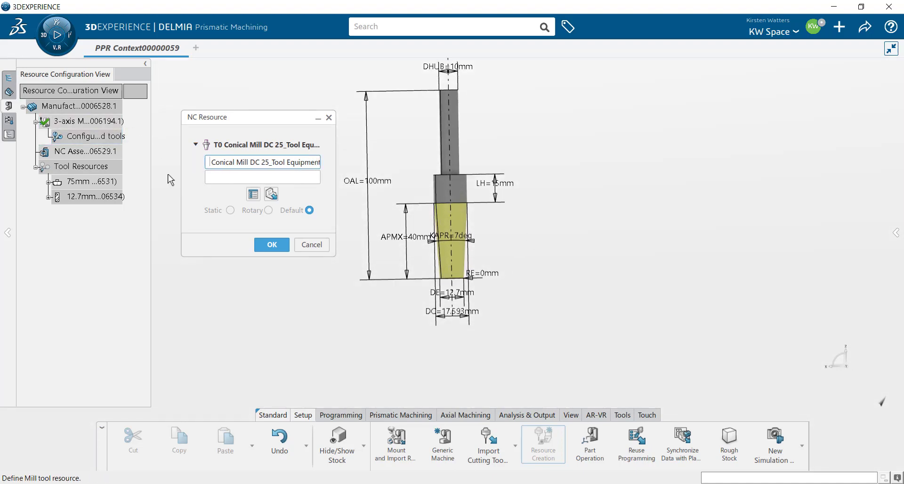
type("7deg")
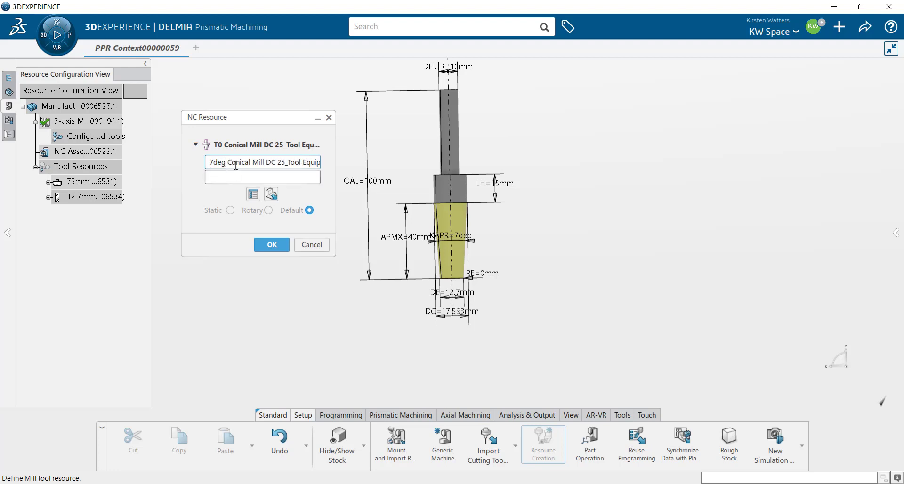
left_click(271, 245)
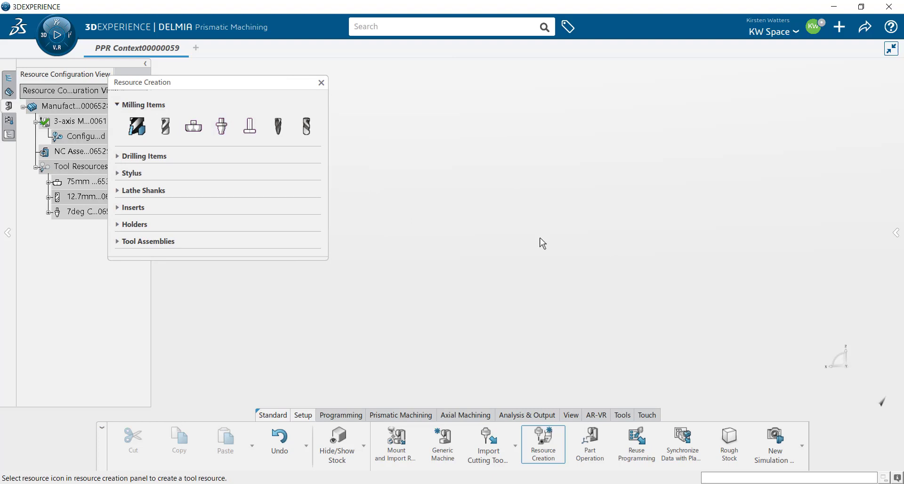
left_click_drag(275, 83, 398, 90)
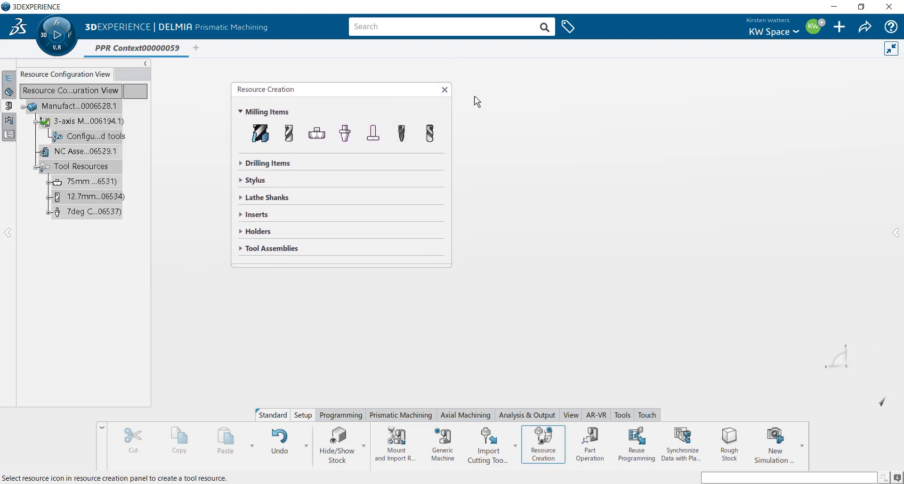
left_click(445, 91)
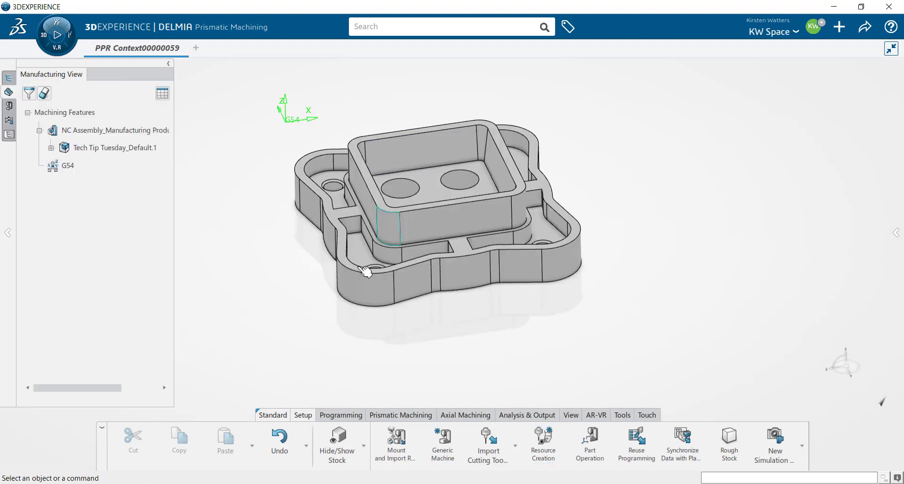
Examine the face mill, end mill and conical mill entries in the full PPR Context tree.
left_click(9, 135)
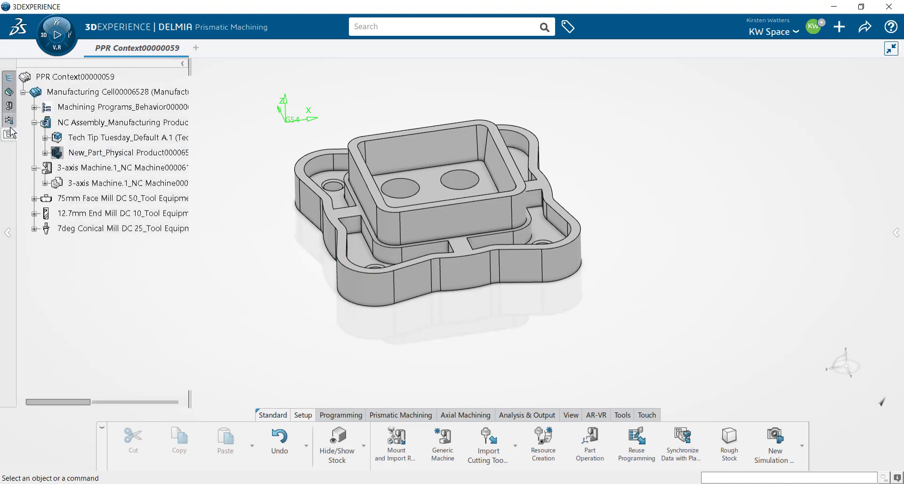
left_click(111, 200)
left_click(111, 214)
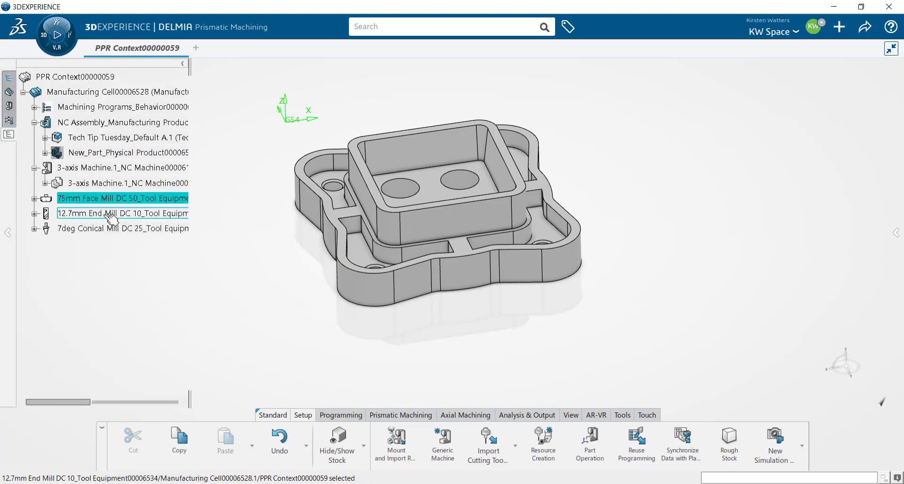
left_click(112, 229)
left_click(112, 214)
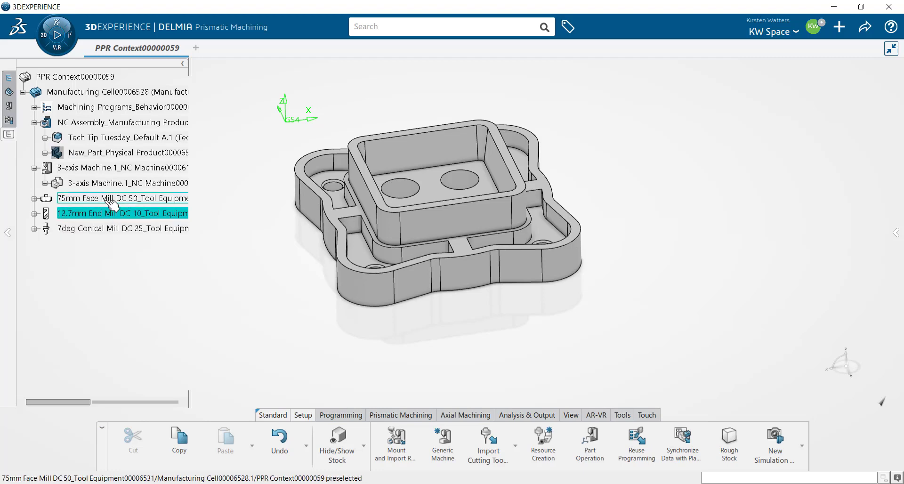
left_click(112, 199)
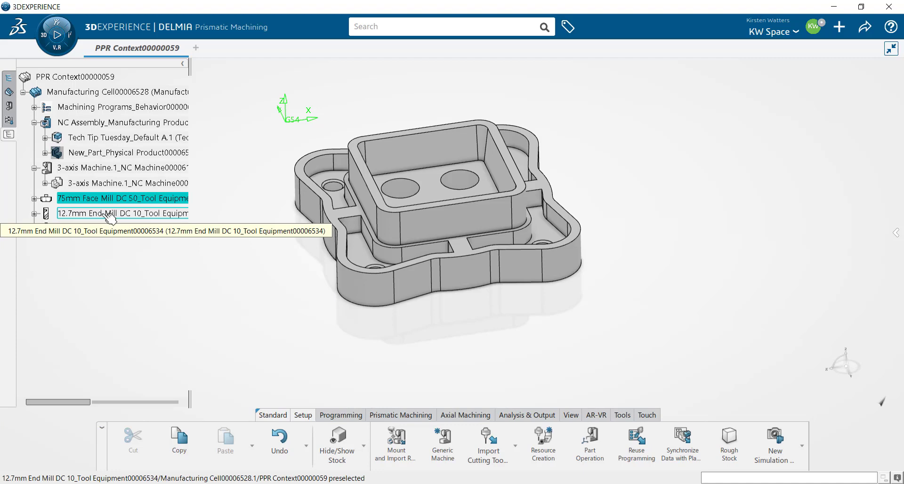
scroll(109, 216, "up", 2)
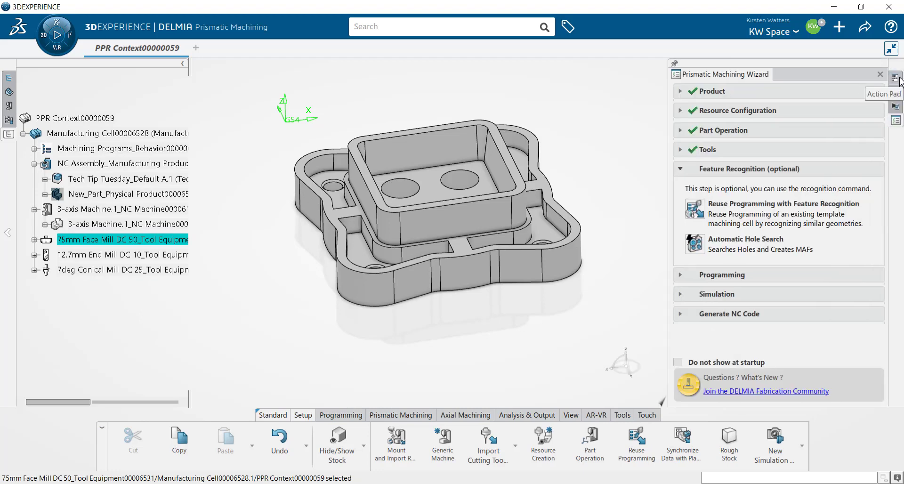
Show the stock block around the part.
left_click(895, 78)
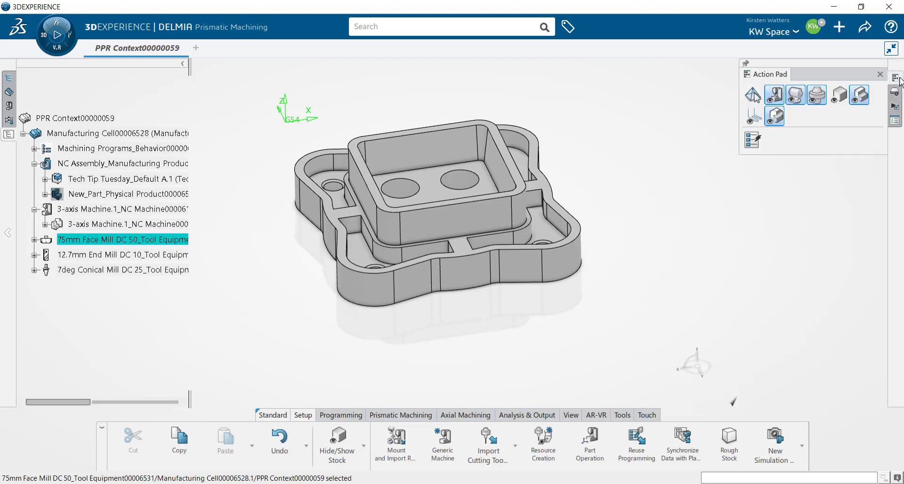
left_click(840, 91)
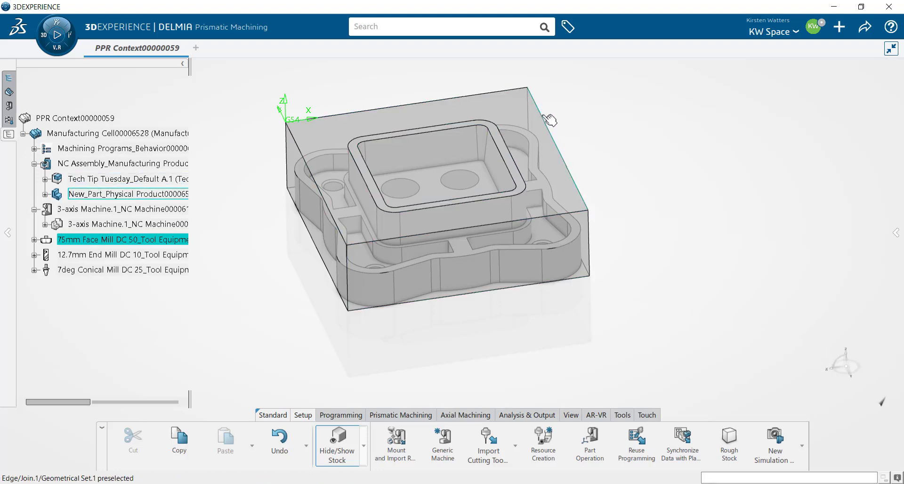
middle_click_drag(630, 216, 624, 224)
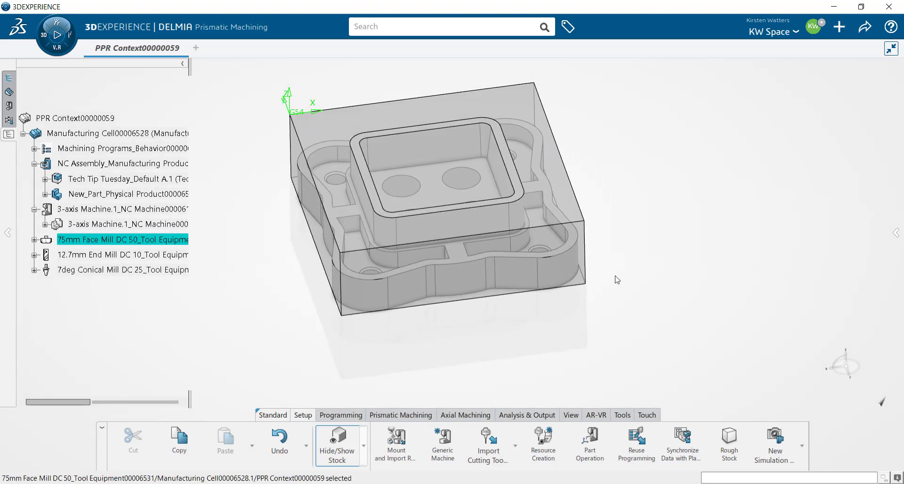
Add a Facing operation under Manufacturing Program.1 in the activities process tree.
left_click(9, 77)
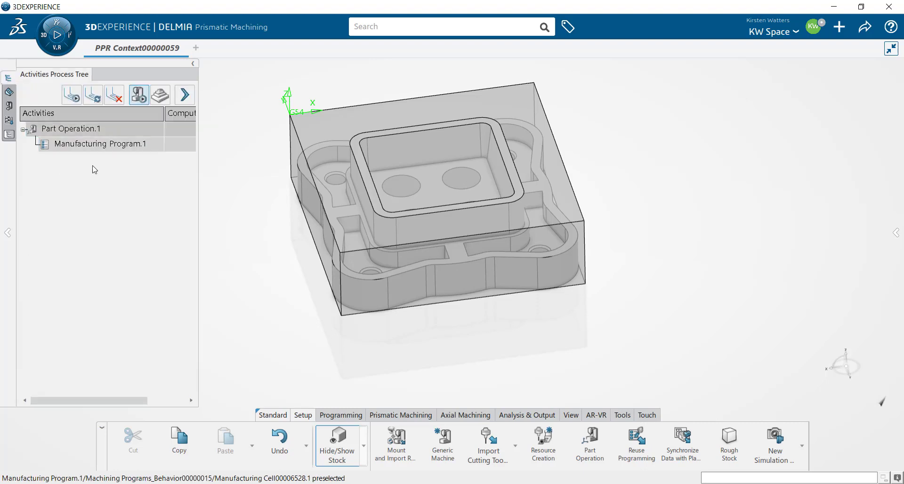
left_click(104, 149)
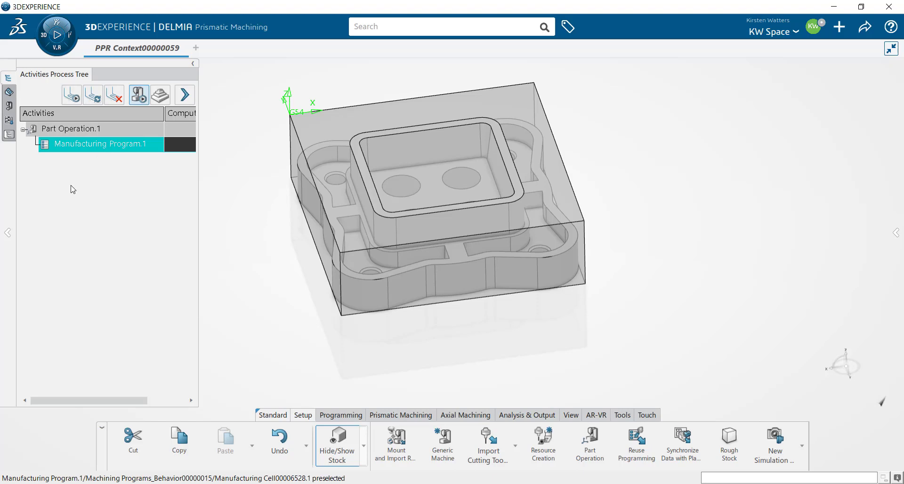
left_click(331, 417)
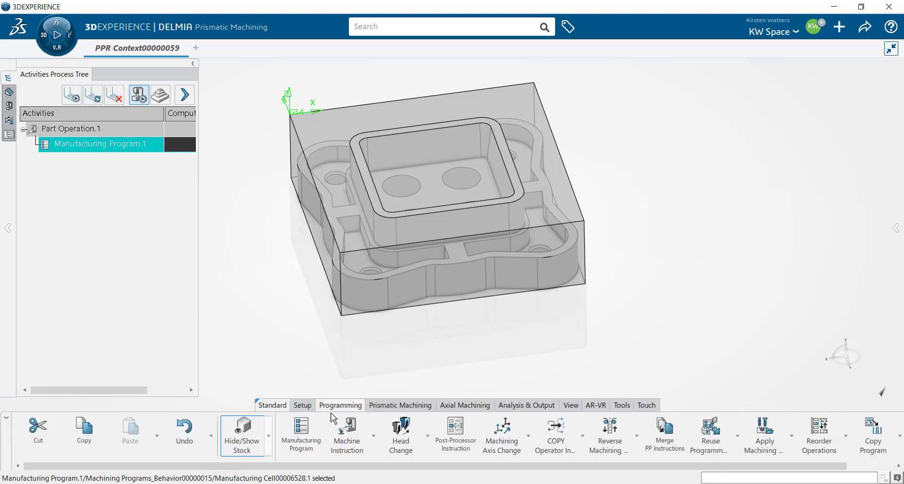
left_click(405, 408)
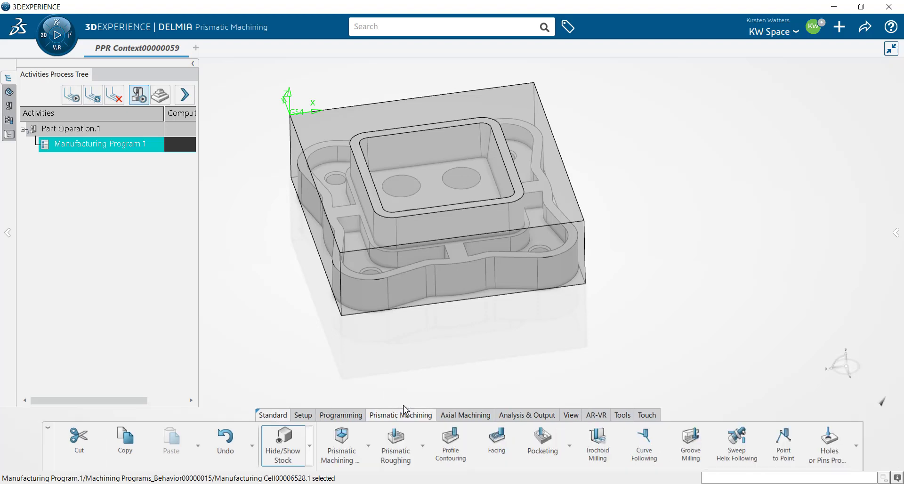
left_click(498, 441)
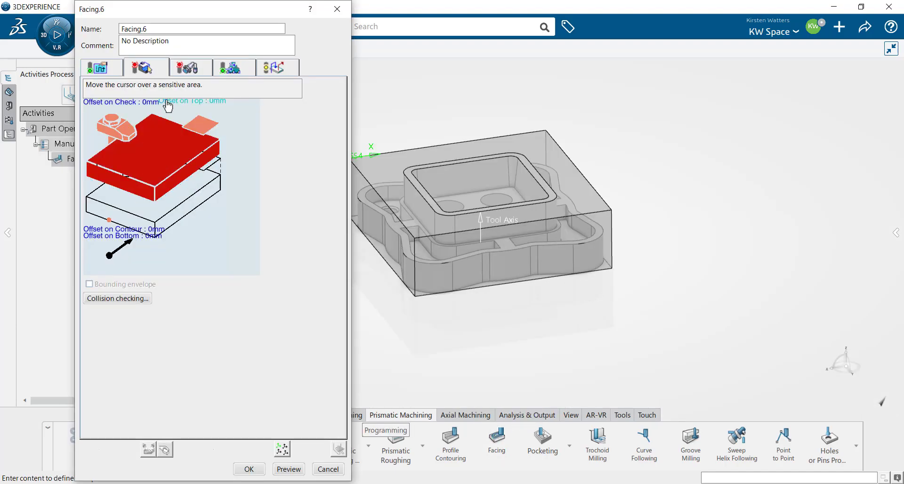
Define the facing drive contour by the boundary of the stock's top face and use the same face as the bottom.
right_click(175, 195)
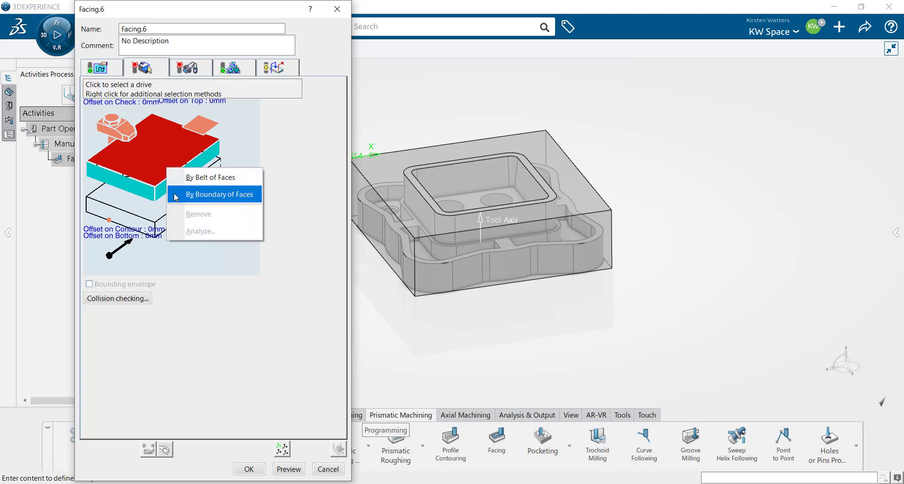
left_click(234, 196)
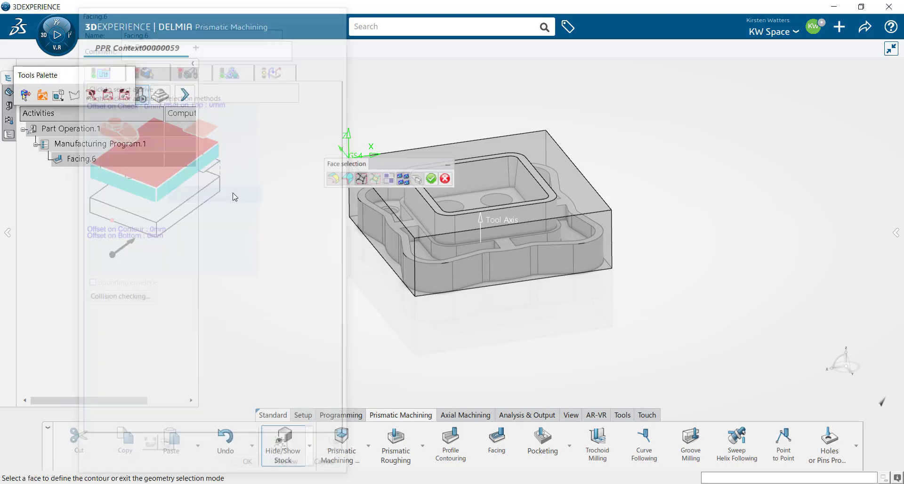
left_click(542, 148)
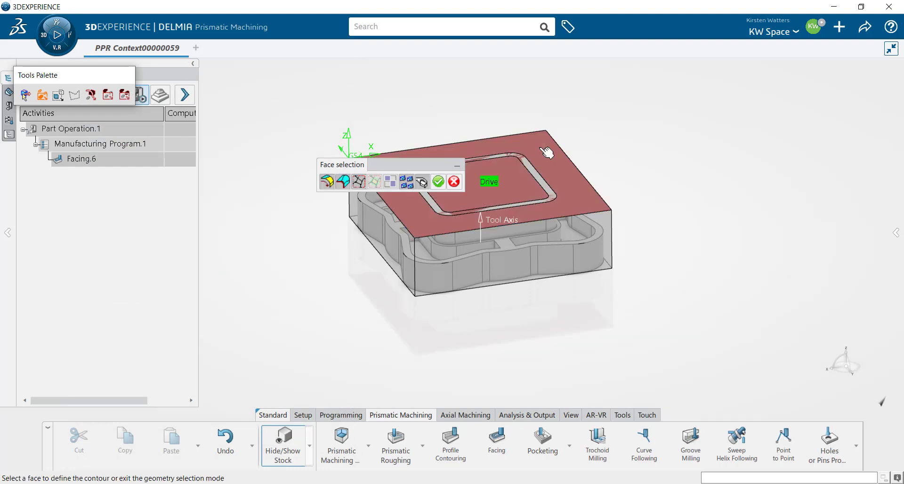
left_click(438, 182)
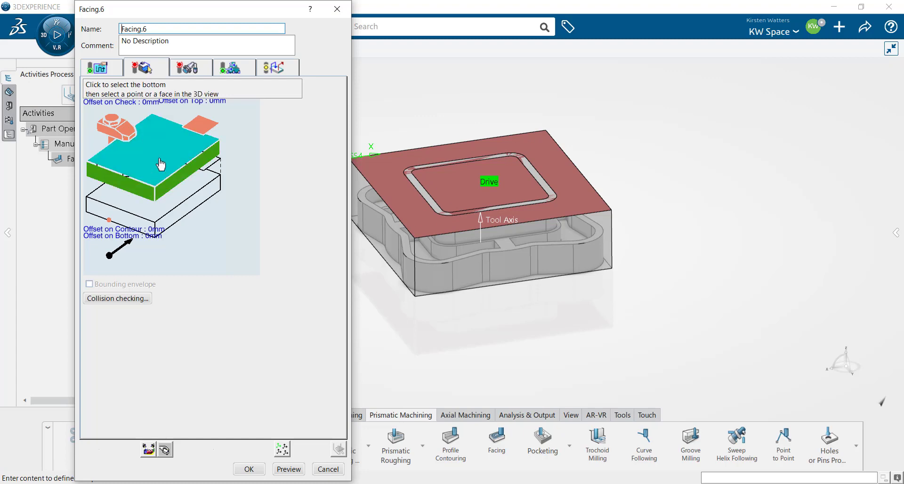
left_click(151, 145)
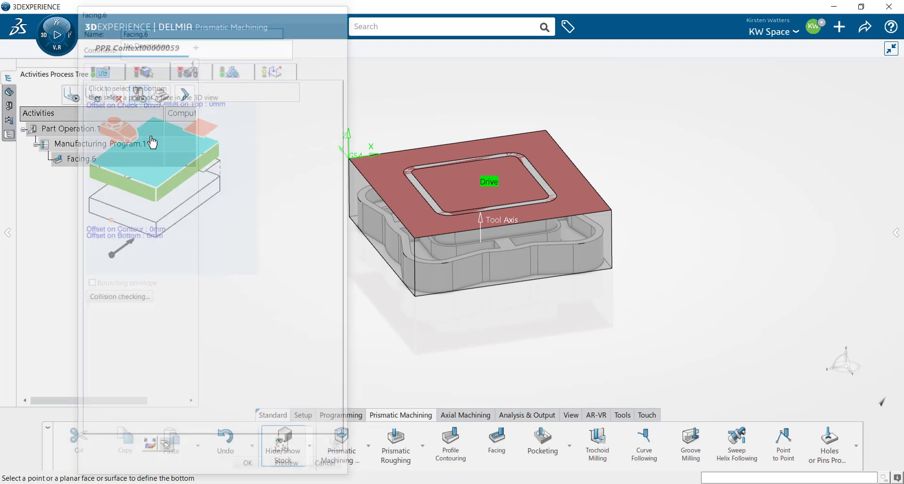
left_click(537, 148)
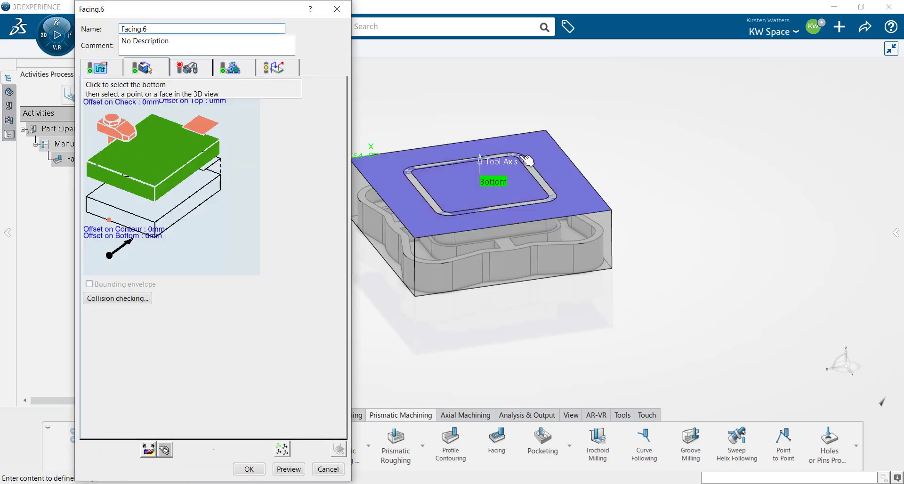
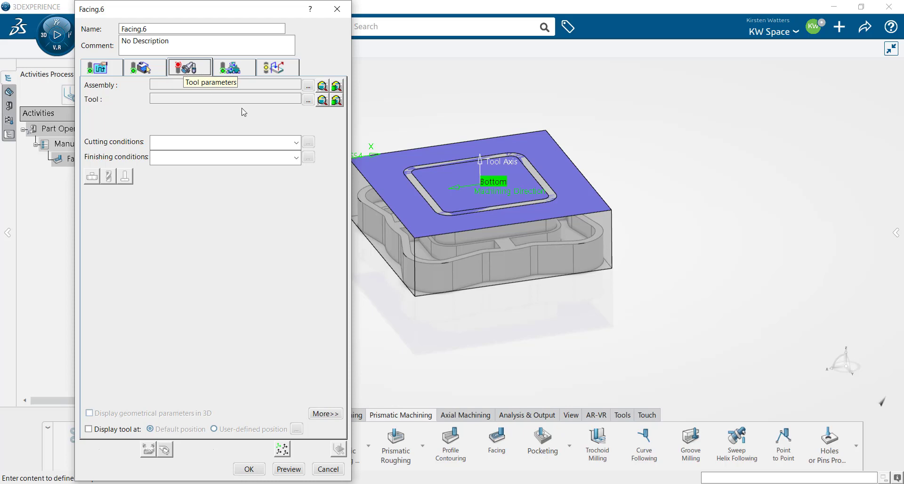
Assign the 75mm Face Mill as the facing operation's tool and check the feedrate and spindle speed parameters.
left_click(311, 103)
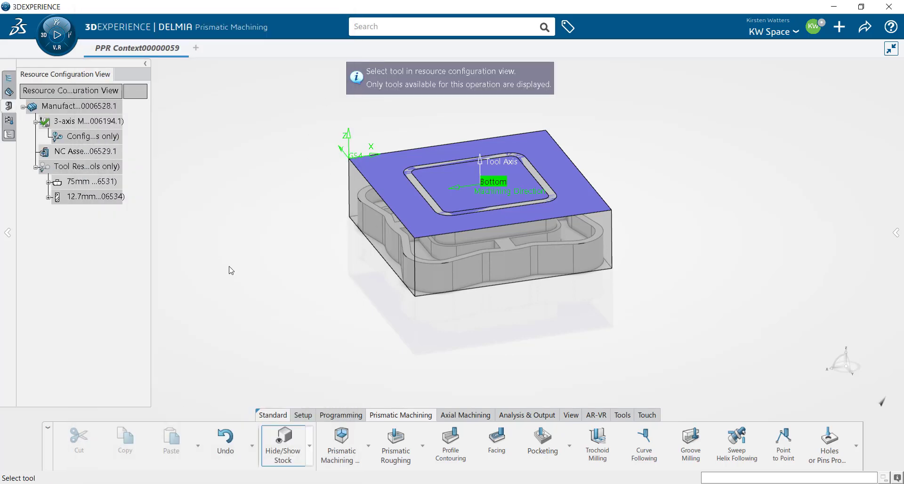
left_click(83, 185)
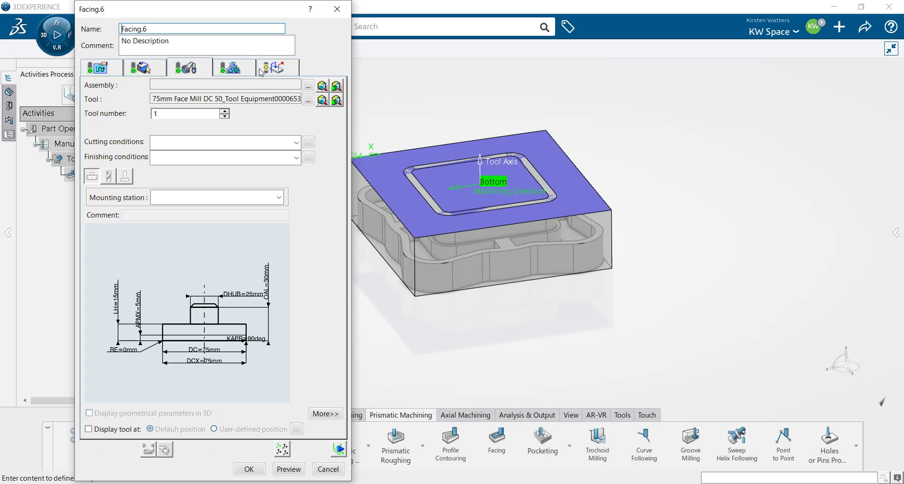
left_click(241, 75)
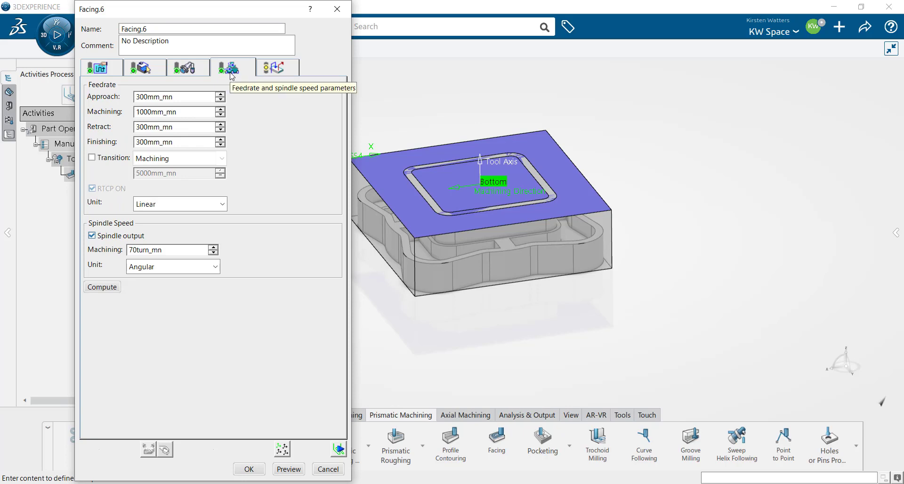
Activate the facing operation's approach and retract macros and set the approach mode to Axial.
left_click(274, 73)
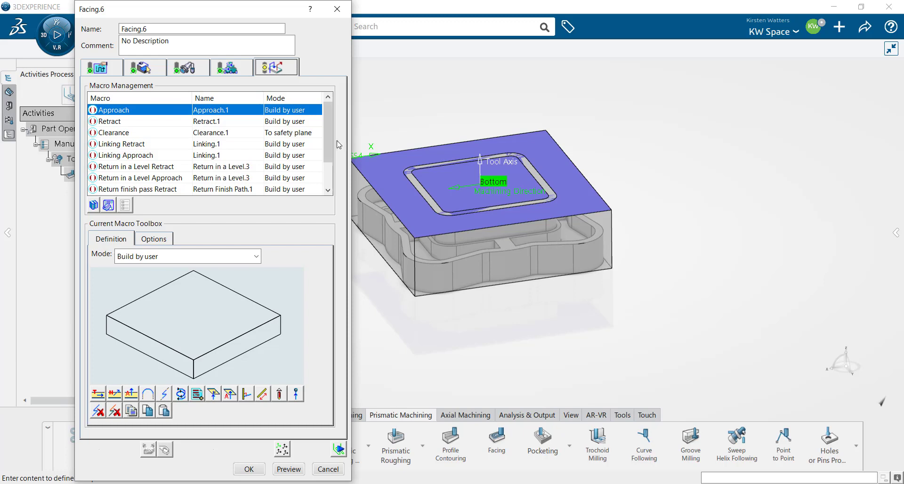
mouse_move(331, 125)
left_mouse_down()
mouse_move(334, 156)
mouse_move(327, 134)
left_mouse_up()
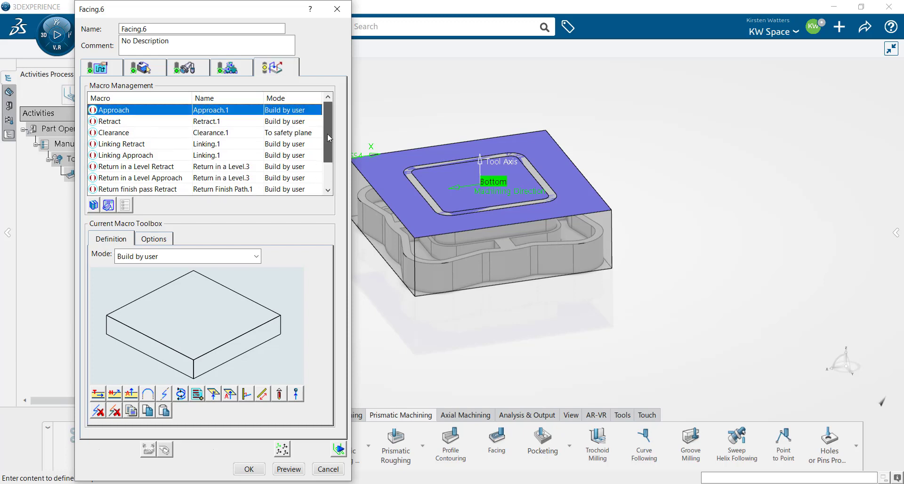
left_click(95, 121)
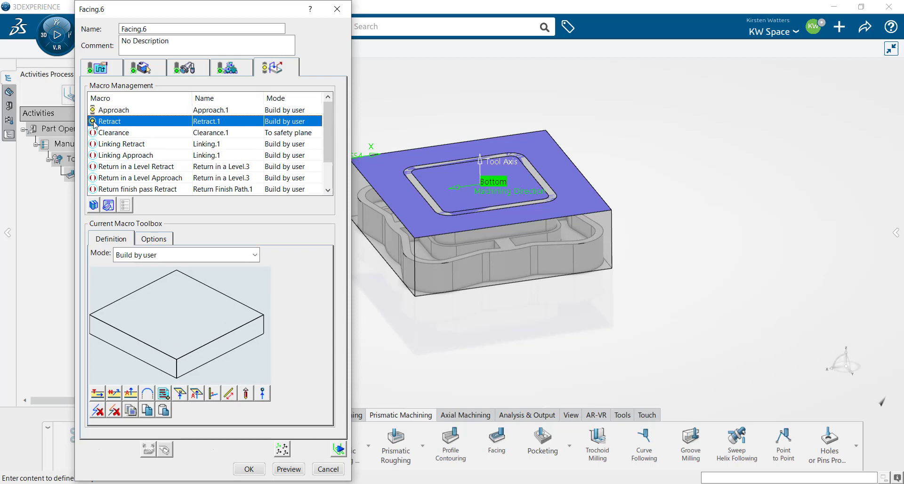
left_click(126, 110)
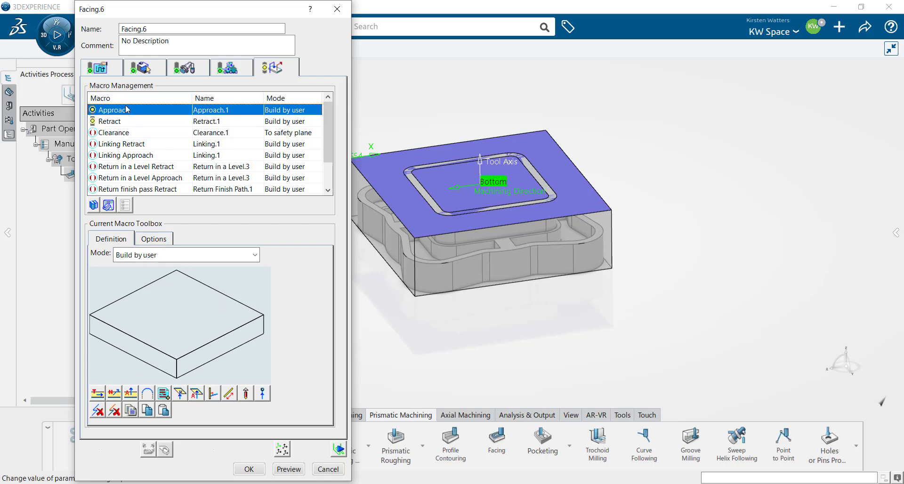
left_click(257, 257)
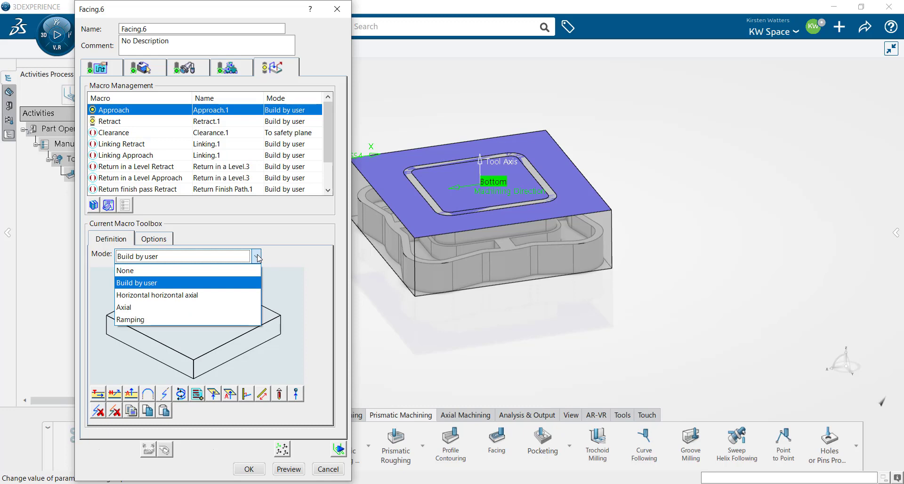
left_click(197, 306)
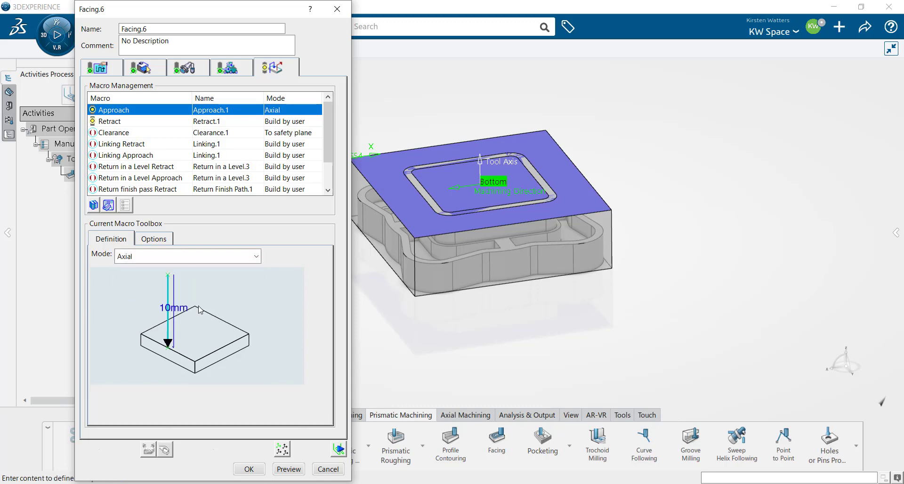
Set the retract macro's mode to Axial and accept the facing operation.
left_click(153, 121)
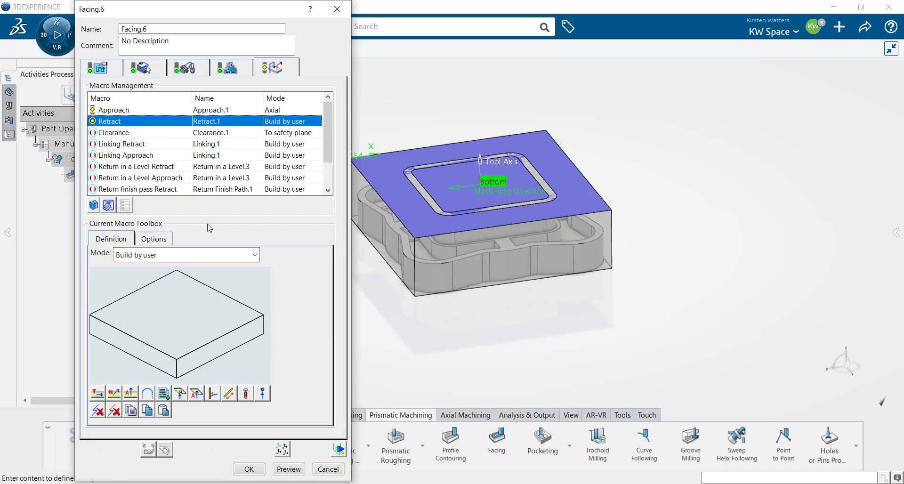
left_click(216, 254)
left_click(191, 313)
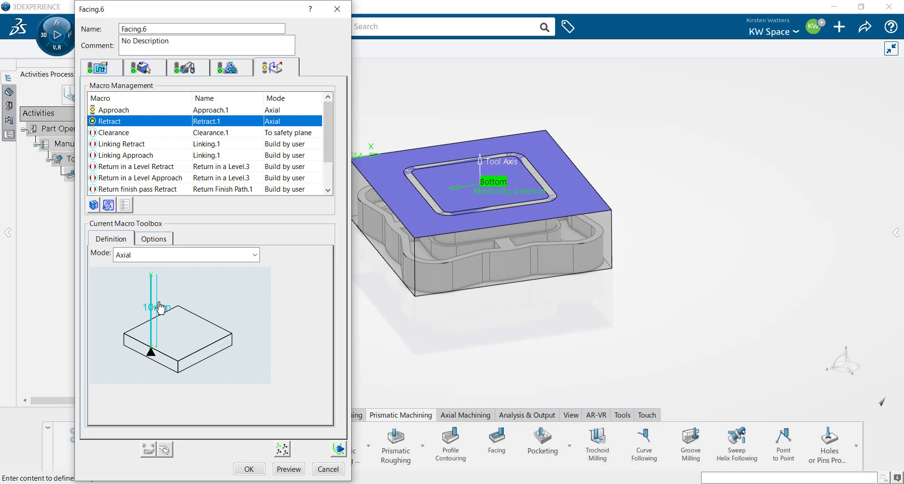
left_click(250, 474)
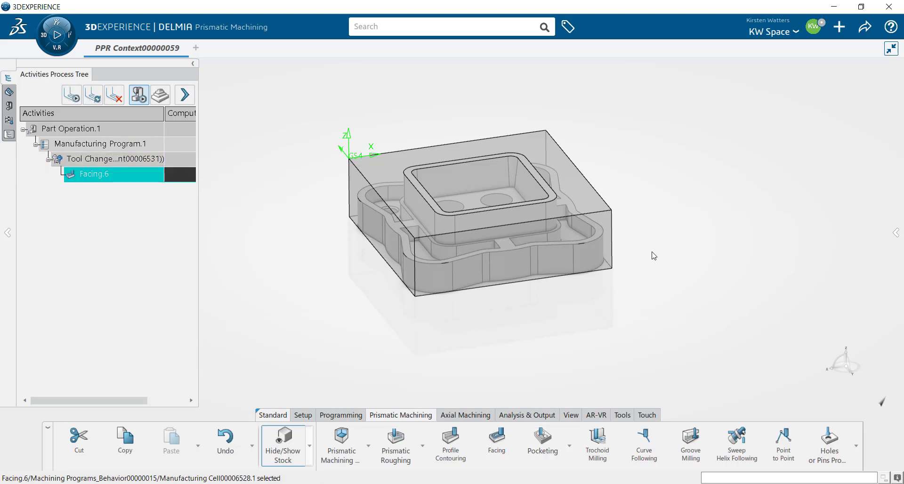
Add a Pocketing operation after Facing.6 in the activities process tree.
middle_click_drag(570, 312, 551, 295)
scroll(550, 295, "up", 2)
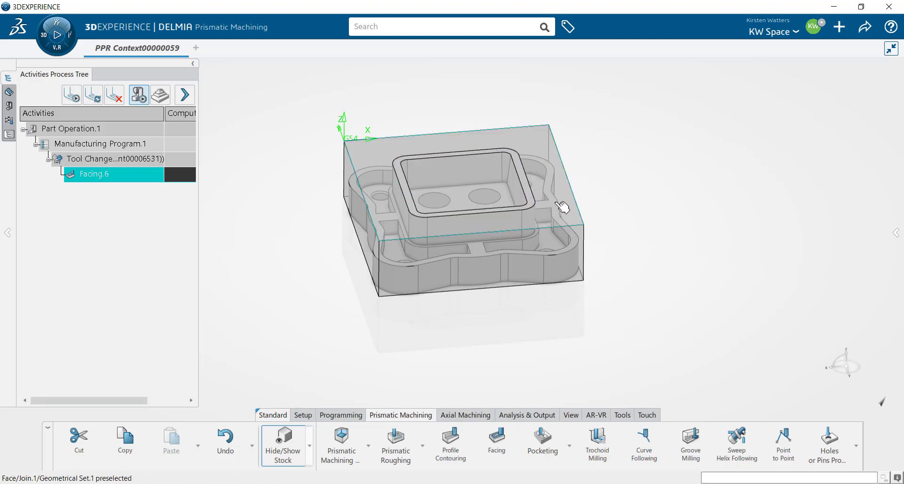
middle_click_drag(563, 207, 557, 188)
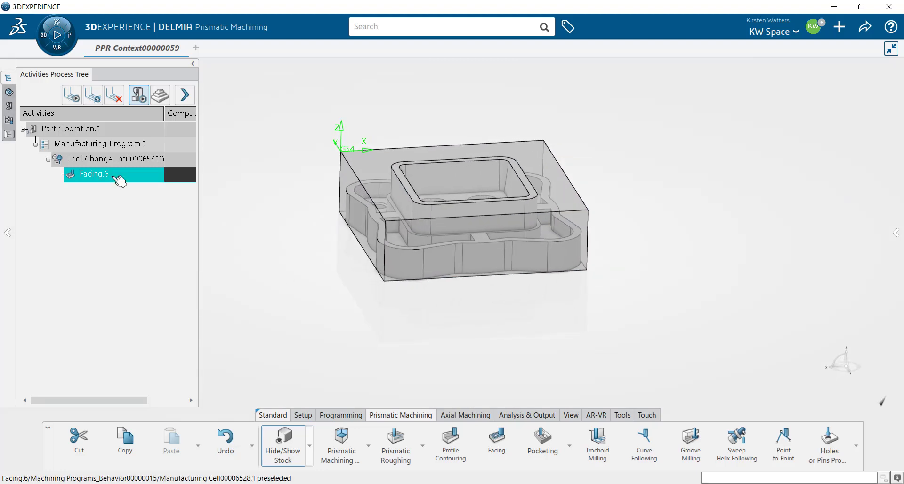
left_click(94, 181)
left_click(542, 452)
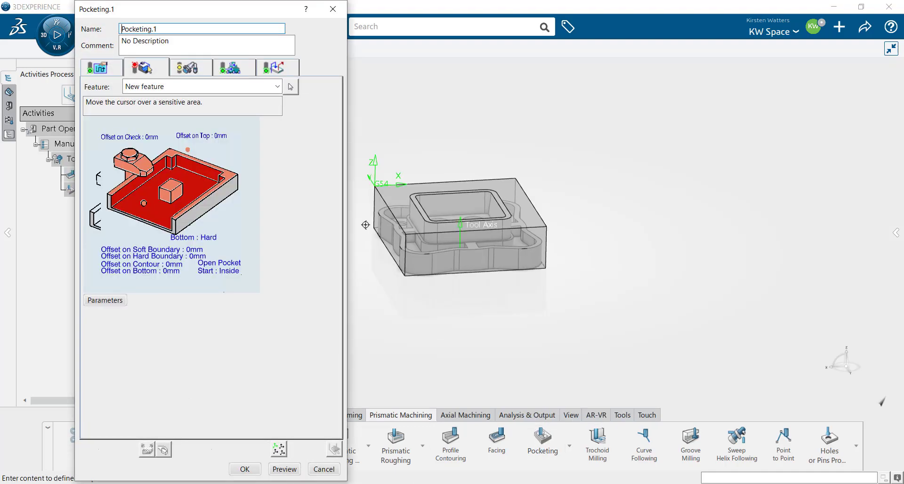
Hide the stock block so that the part's faces can be selected.
scroll(364, 225, "up", 3)
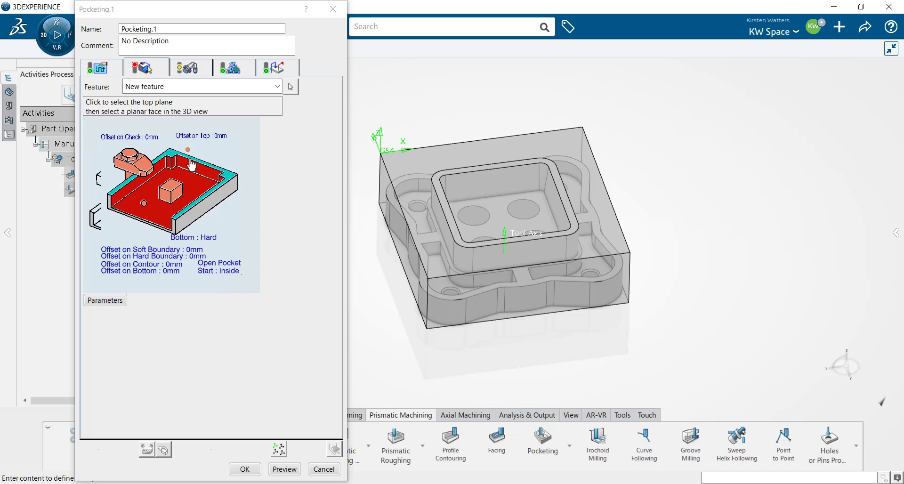
left_click(896, 234)
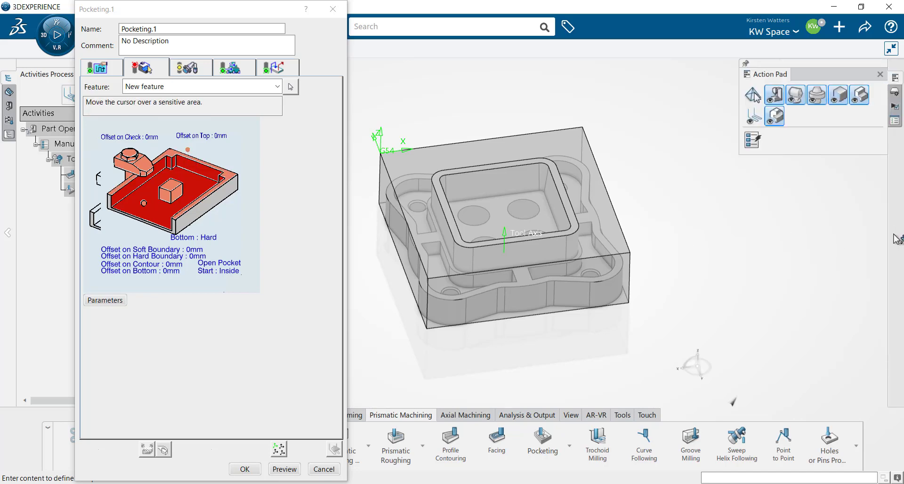
left_click(842, 96)
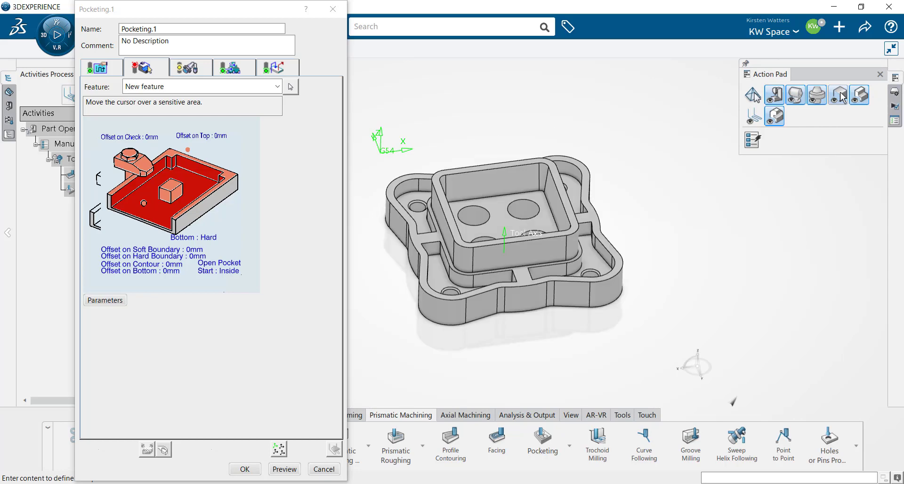
Define the pocketing top plane by the upper rim face of the central square wall.
left_click(229, 181)
scroll(572, 245, "up", 3)
left_click(571, 244)
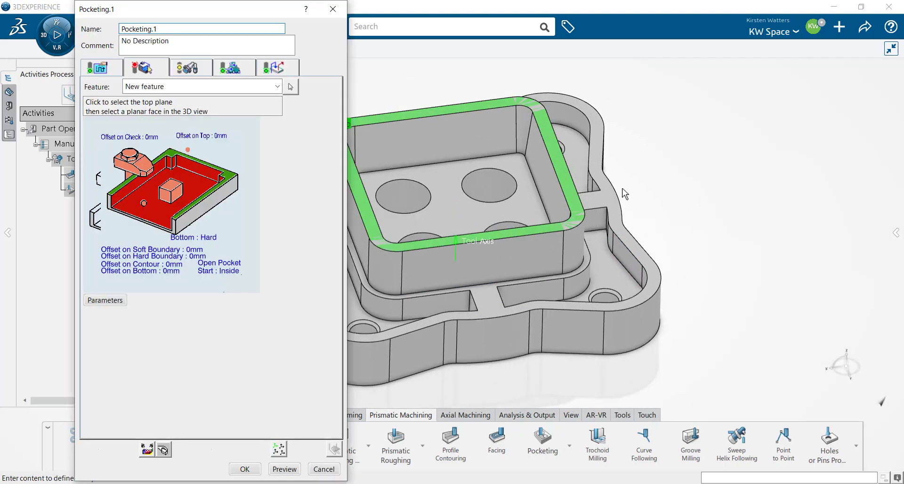
scroll(555, 258, "down", 2)
scroll(441, 256, "down", 2)
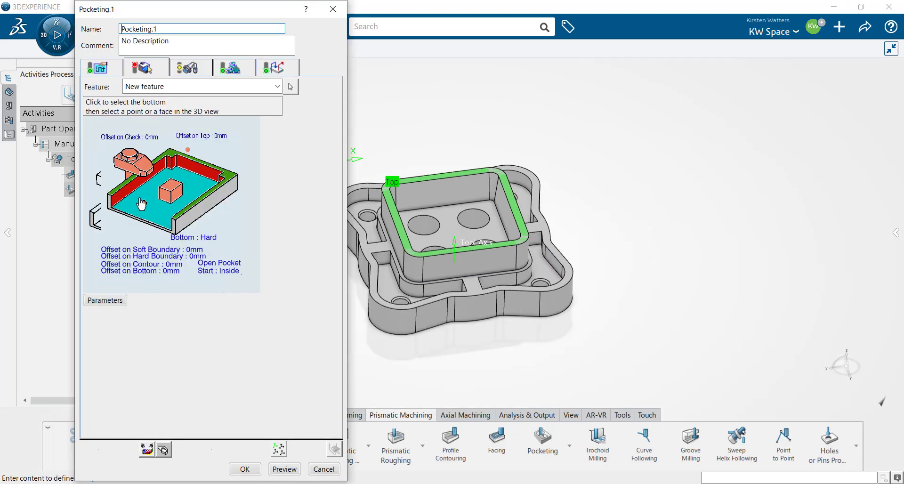
Define the pocketing bottom by the flat top face of the part's outer wall and connecting ribs.
left_click(162, 211)
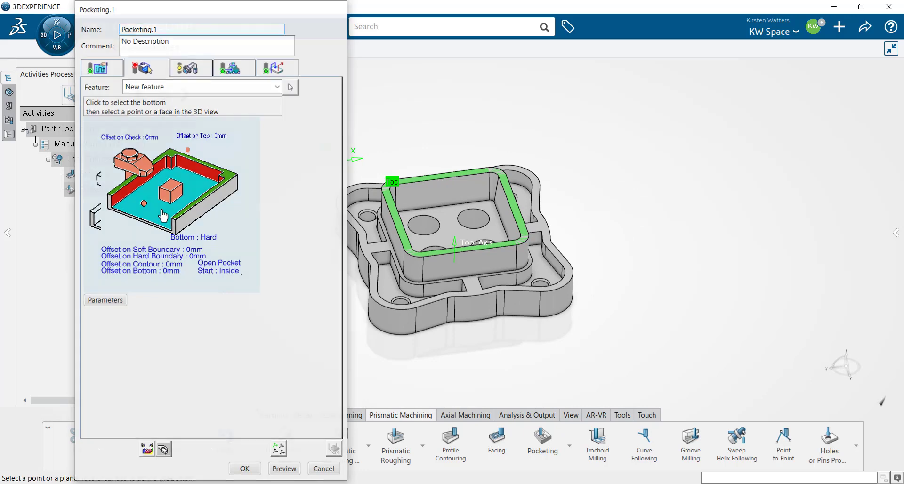
scroll(438, 315, "up", 2)
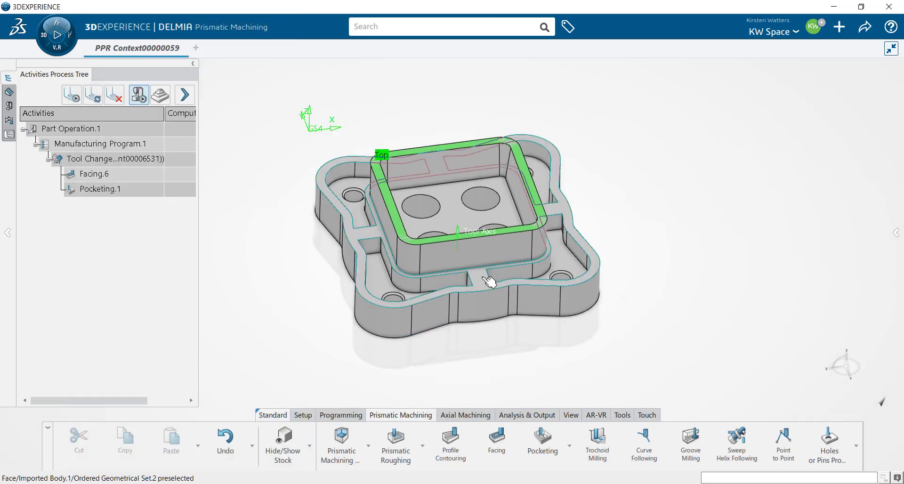
left_click(488, 282)
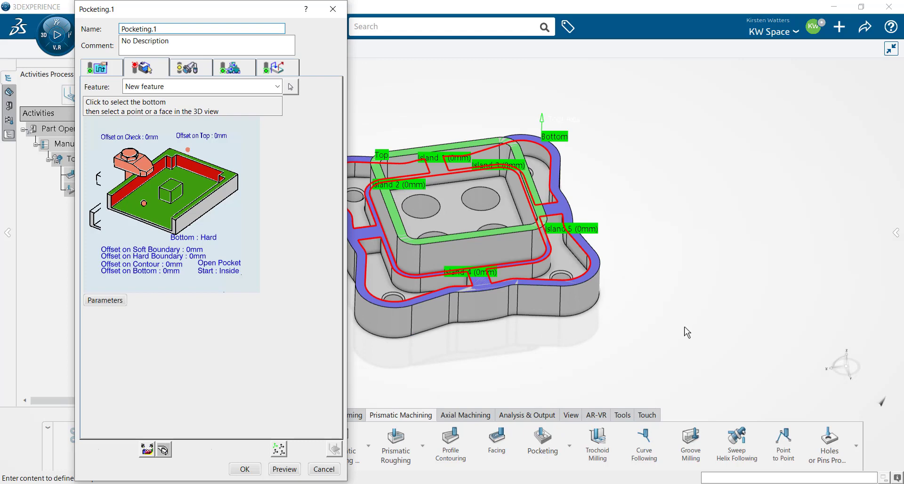
scroll(687, 332, "down", 3)
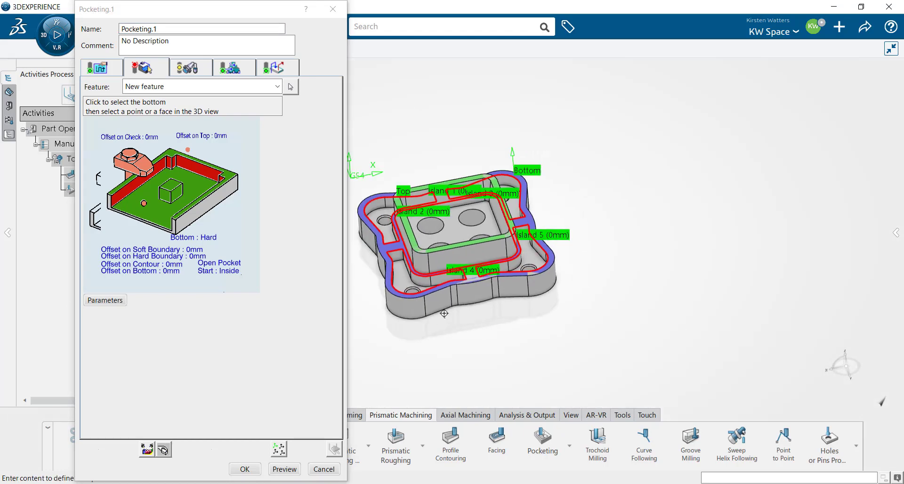
scroll(444, 313, "up", 2)
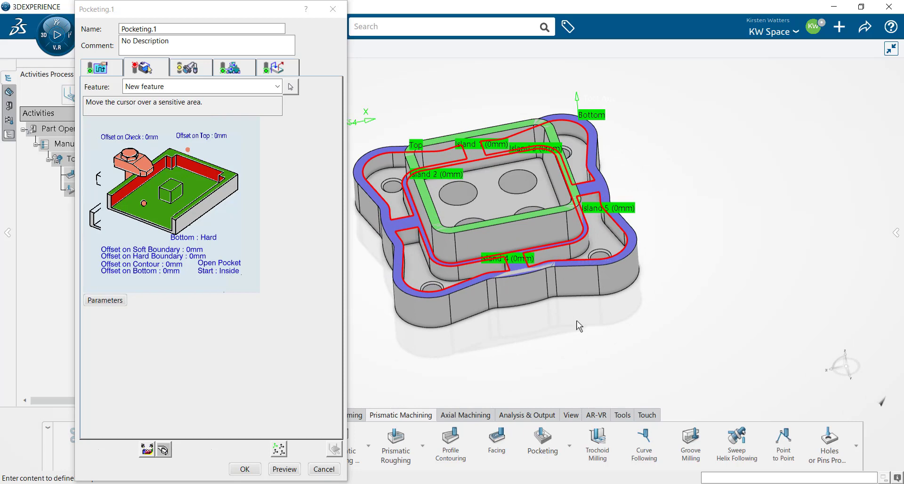
Define the pocketing guide as a closed contour along the outer edge of the bottom face.
left_click(134, 193)
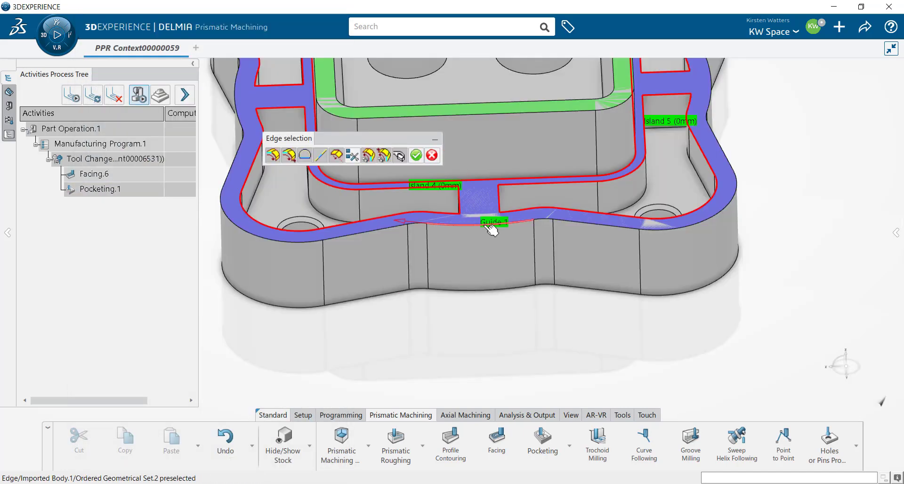
left_click(490, 225)
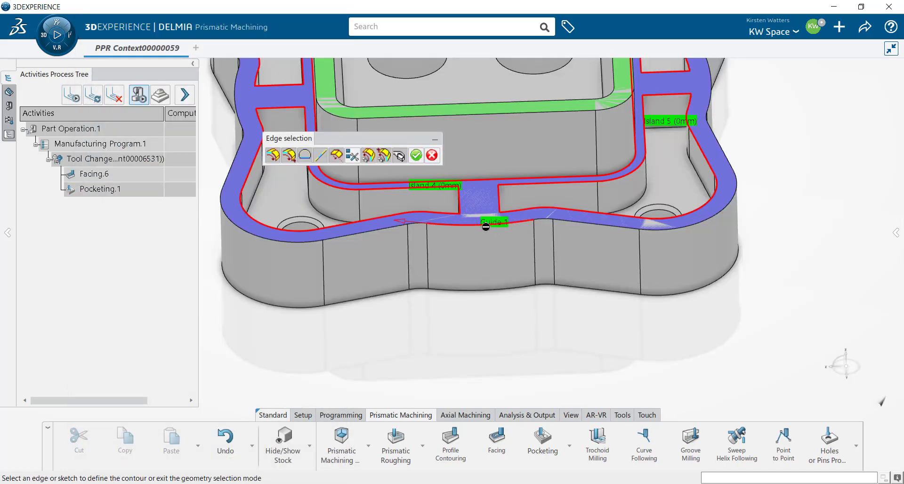
left_click(272, 156)
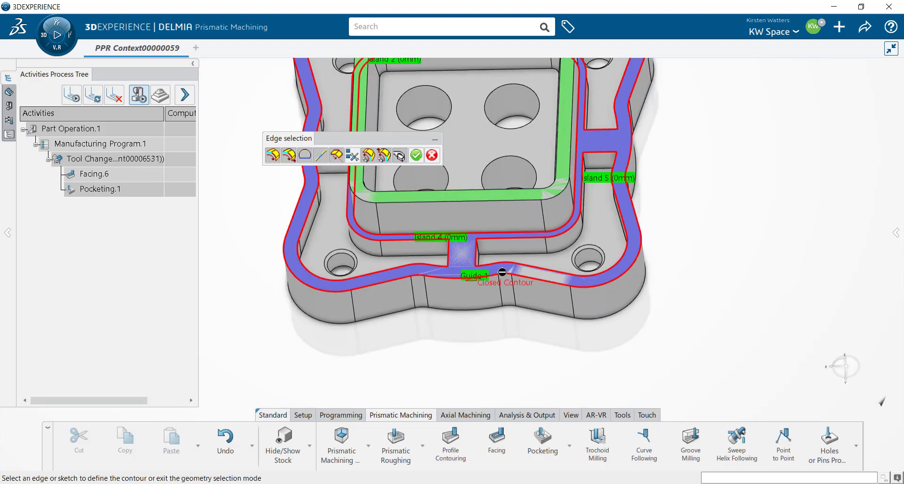
double_click(513, 336)
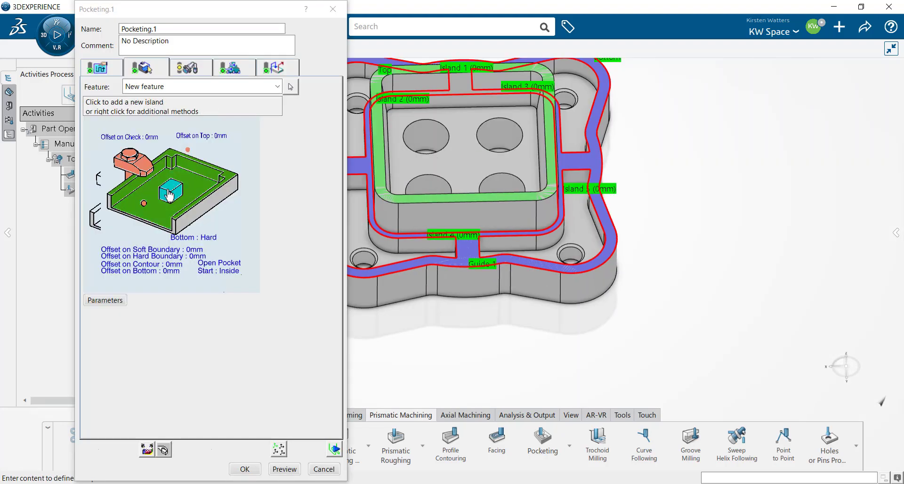
Remove all automatic islands from the pocketing and define one island as a closed contour around the outer base of the central square wall.
right_click(170, 194)
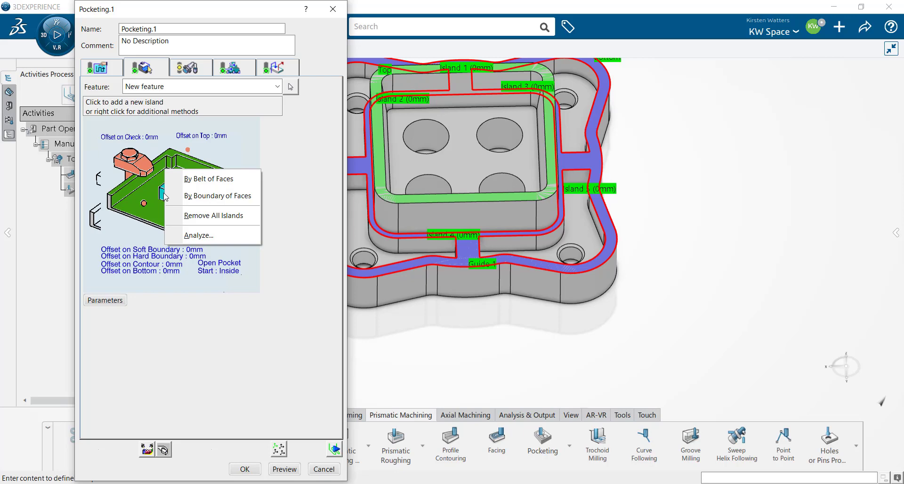
left_click(213, 216)
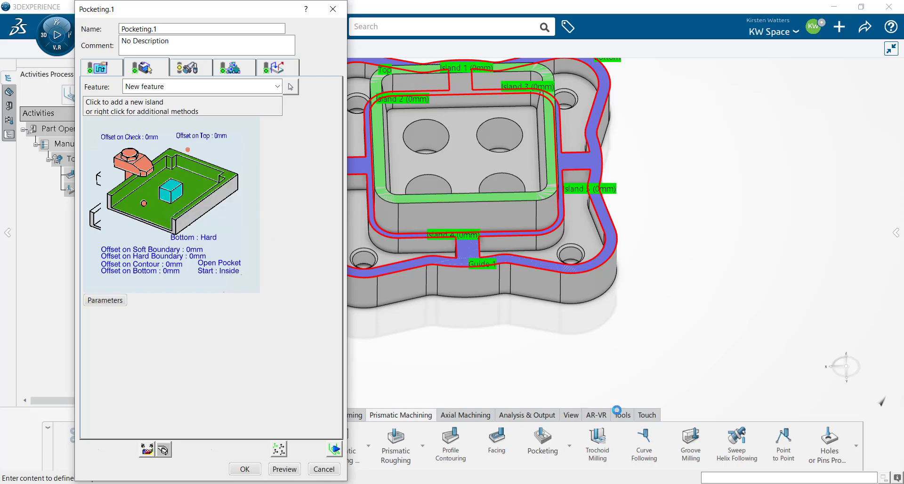
left_click(170, 192)
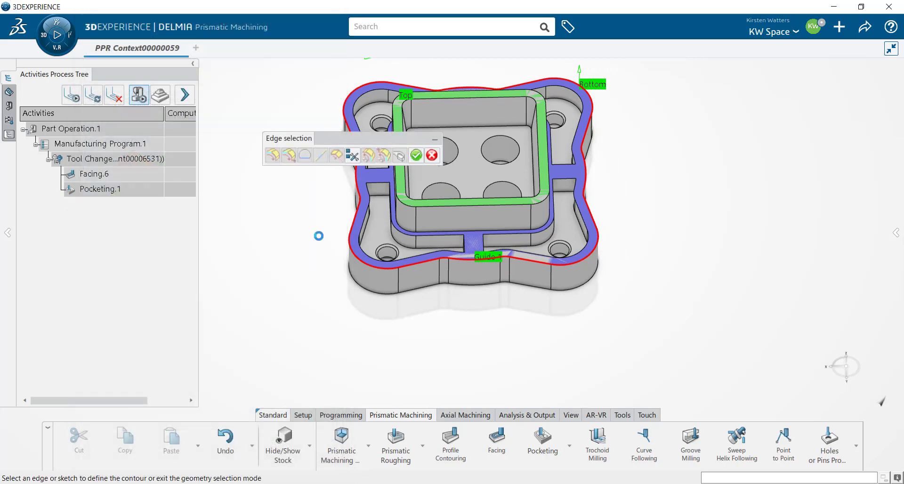
scroll(518, 254, "up", 5)
scroll(510, 227, "up", 2)
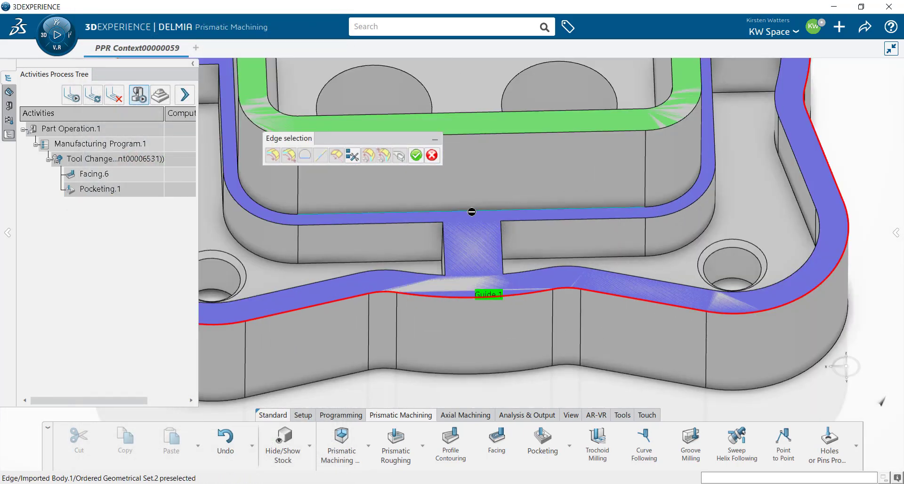
left_click(478, 216)
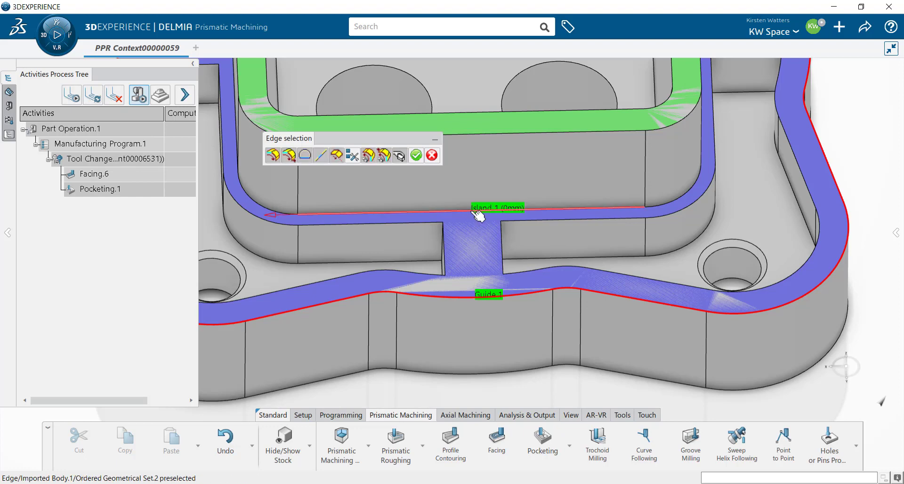
left_click(273, 154)
middle_click_drag(522, 262, 592, 245)
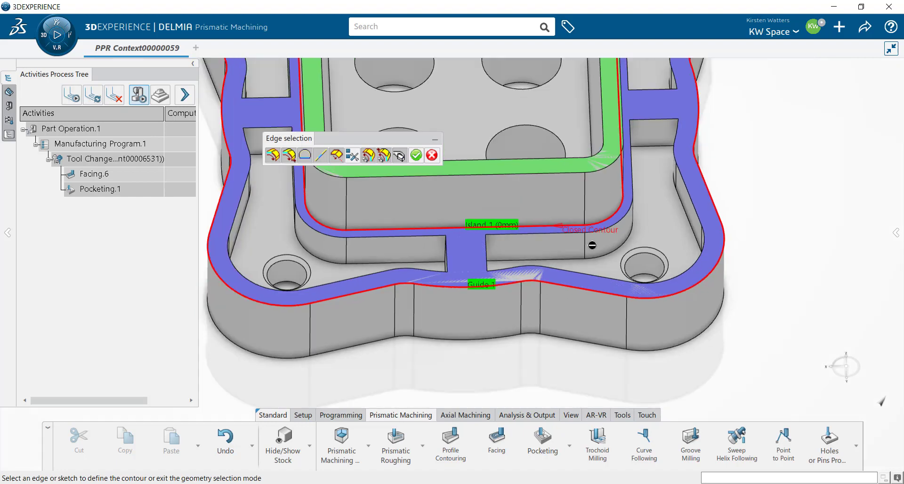
key("Escape")
Increase the number of axial levels in the pocketing strategy by three.
left_click(102, 72)
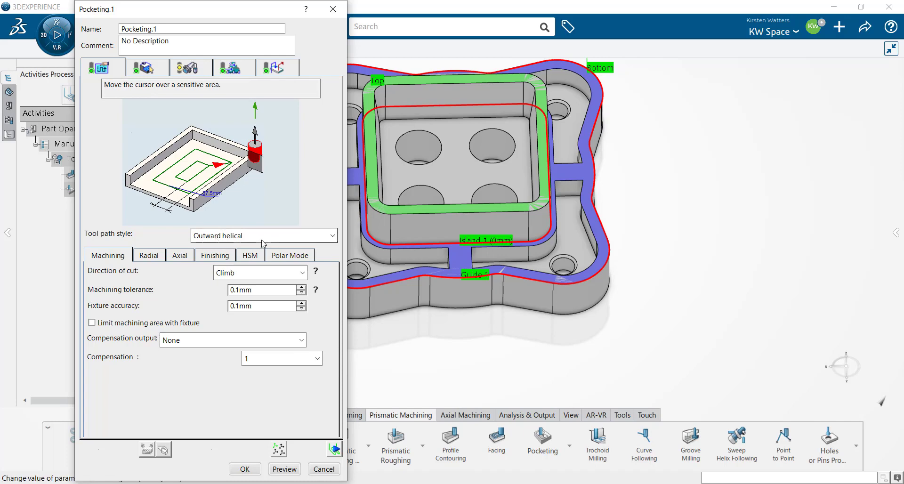
left_click(178, 255)
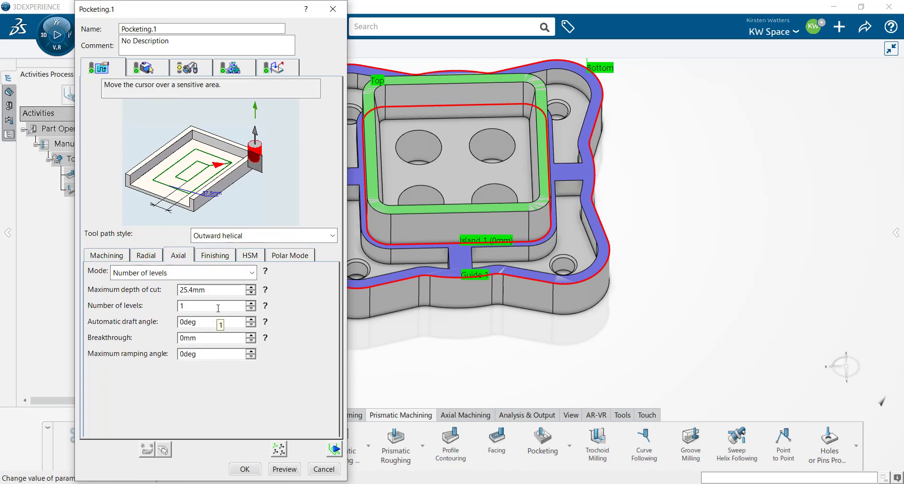
left_click(252, 303)
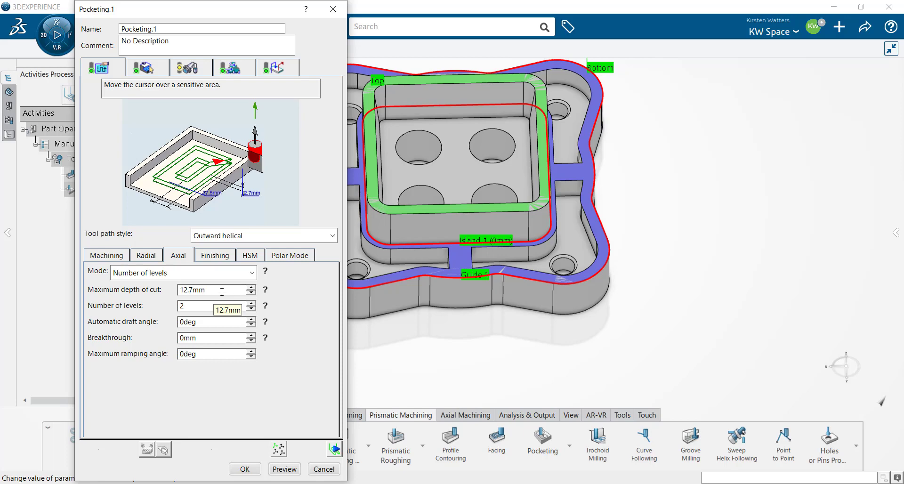
left_click(251, 303)
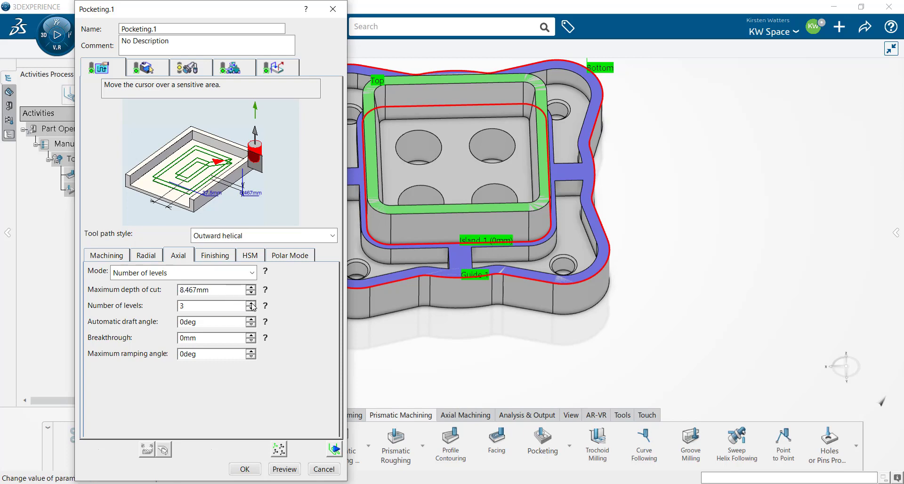
left_click(251, 303)
Assign the existing 12.7mm End Mill DC 10 as the pocketing tool and check the feedrate and spindle settings.
left_click(198, 73)
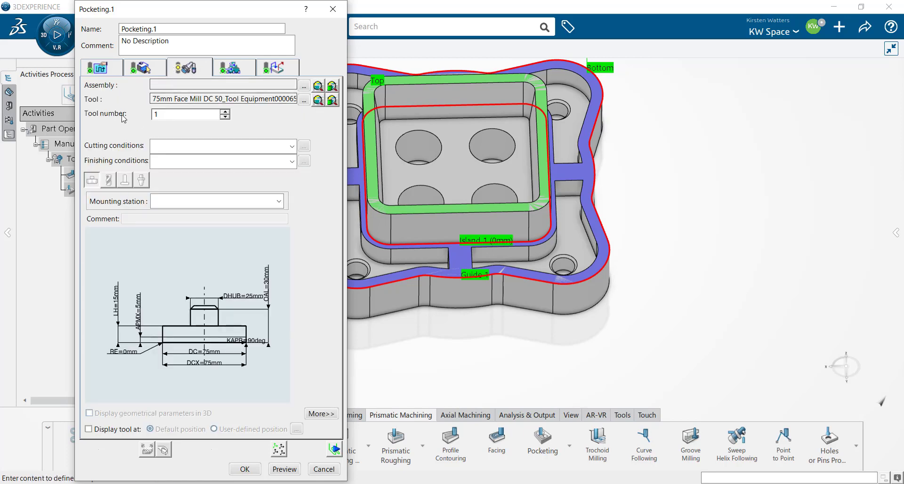
left_click(304, 100)
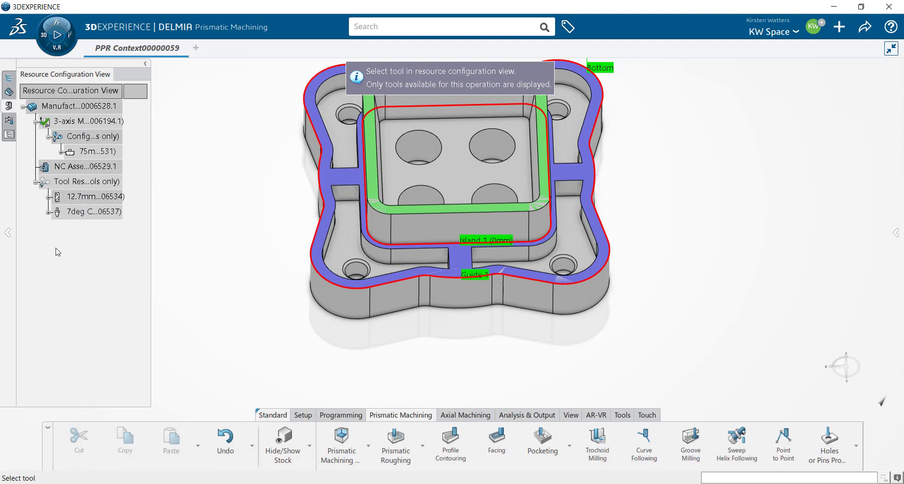
left_click(94, 196)
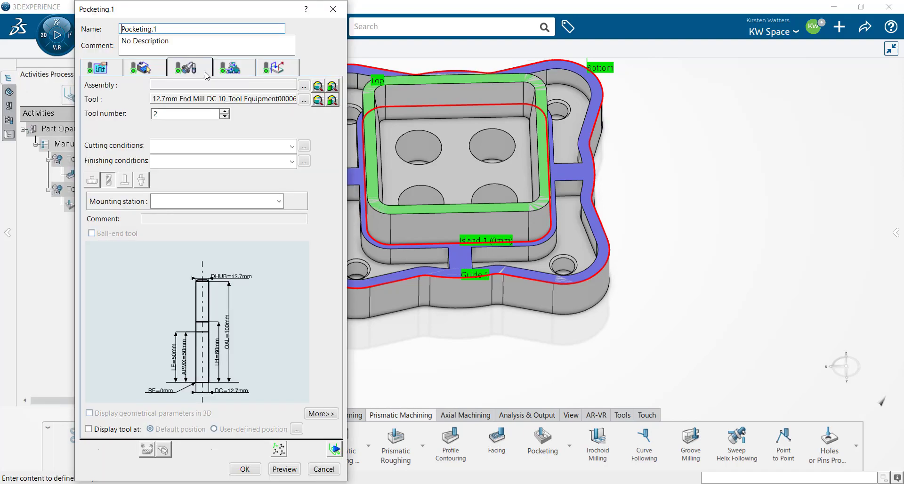
left_click(245, 69)
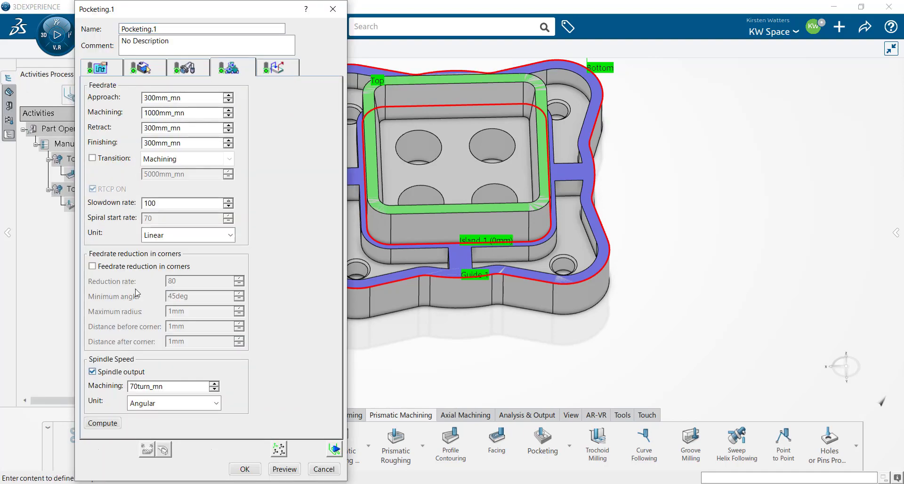
Activate the approach and retract macros of the pocketing and set the approach mode to Axial.
left_click(278, 69)
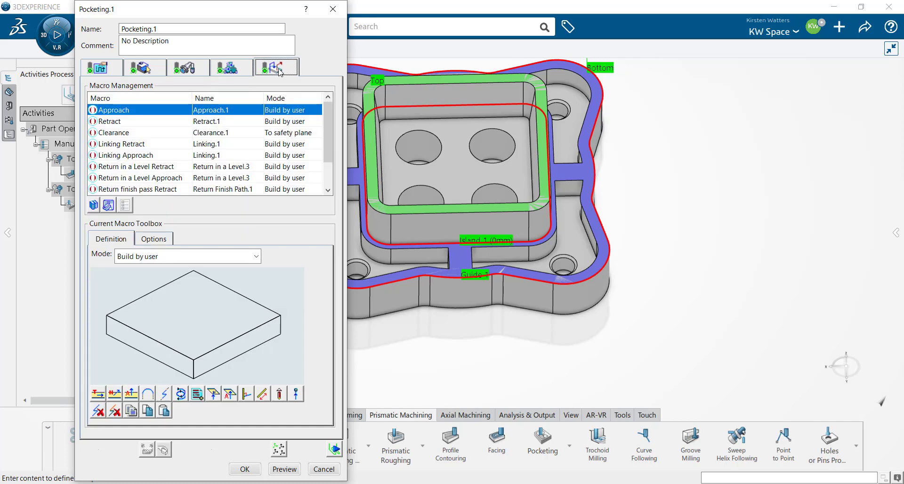
left_click(92, 110)
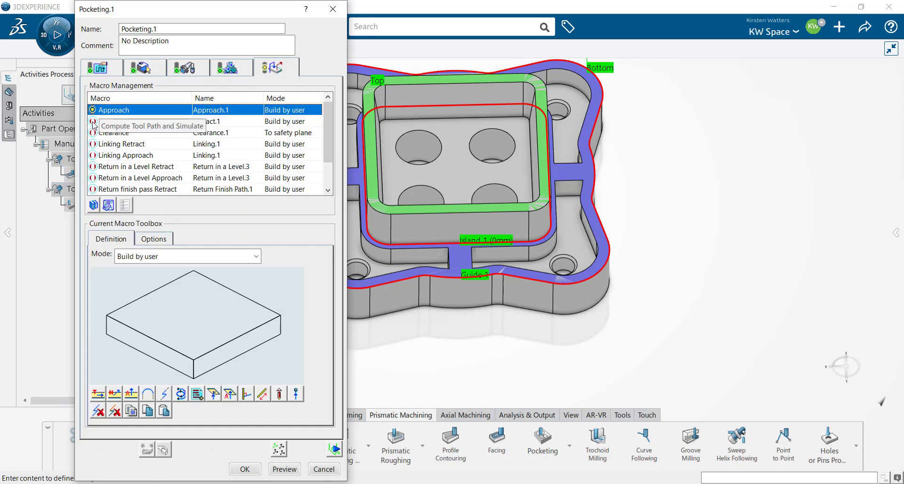
left_click(93, 122)
left_click(114, 111)
left_click(222, 256)
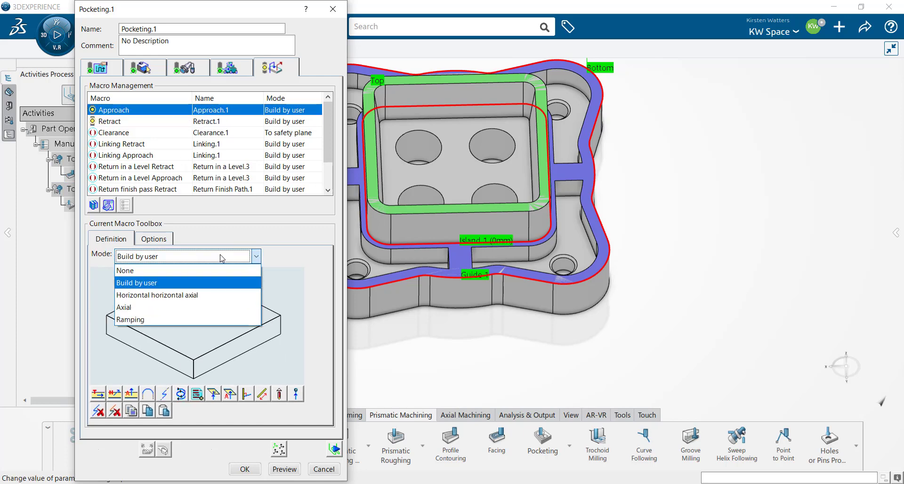
left_click(204, 307)
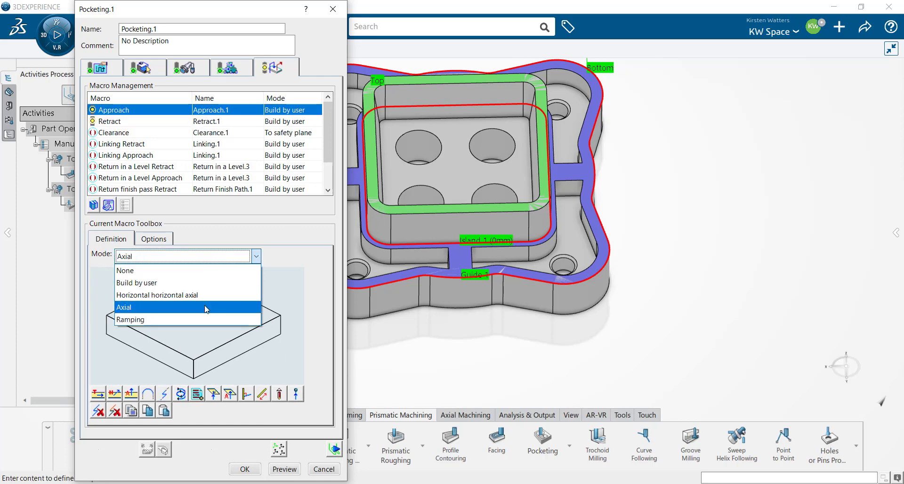
Set the retract macro's mode to Axial and accept the pocketing operation.
left_click(113, 122)
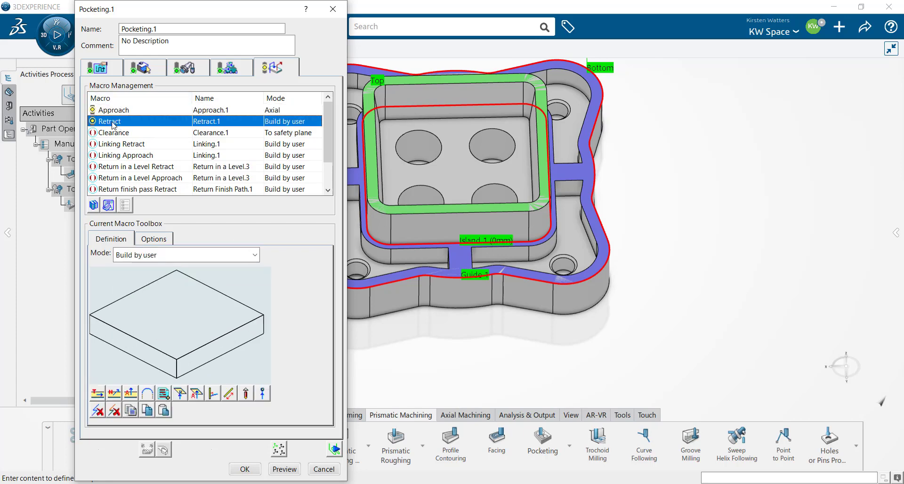
left_click(199, 256)
left_click(184, 318)
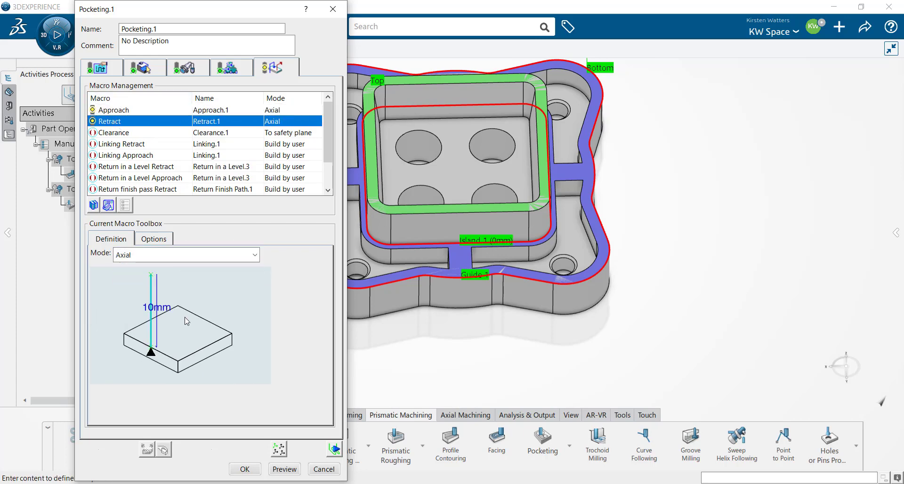
left_click(245, 469)
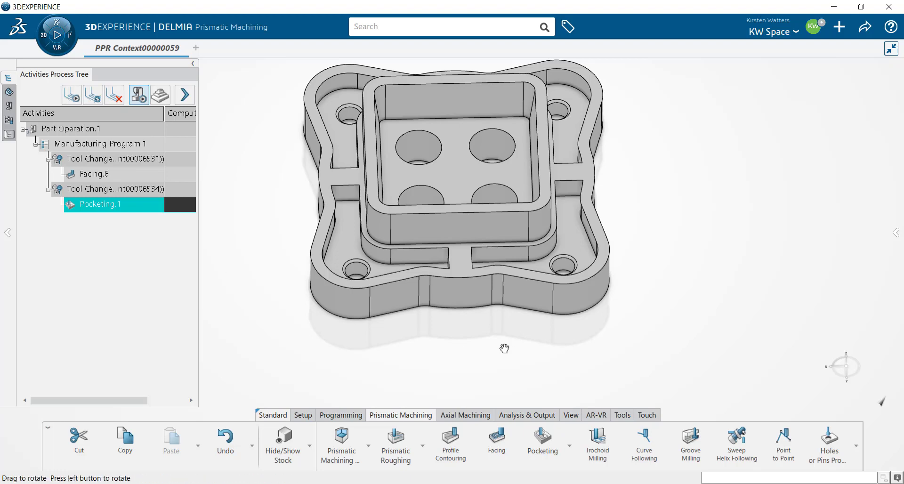
Create a second pocketing operation and define its top plane by the upper rim face of the central square wall.
mouse_move(506, 358)
middle_mouse_down()
mouse_move(508, 309)
mouse_move(504, 322)
middle_mouse_up()
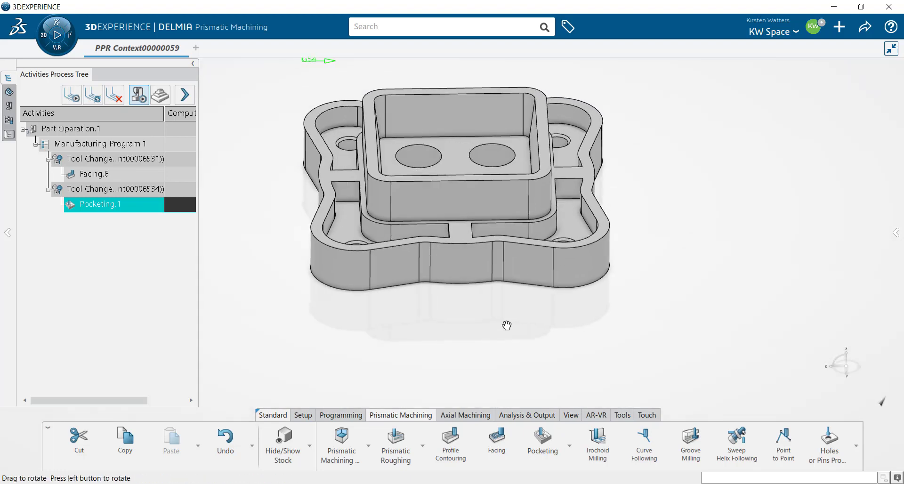
scroll(511, 64, "up", 3)
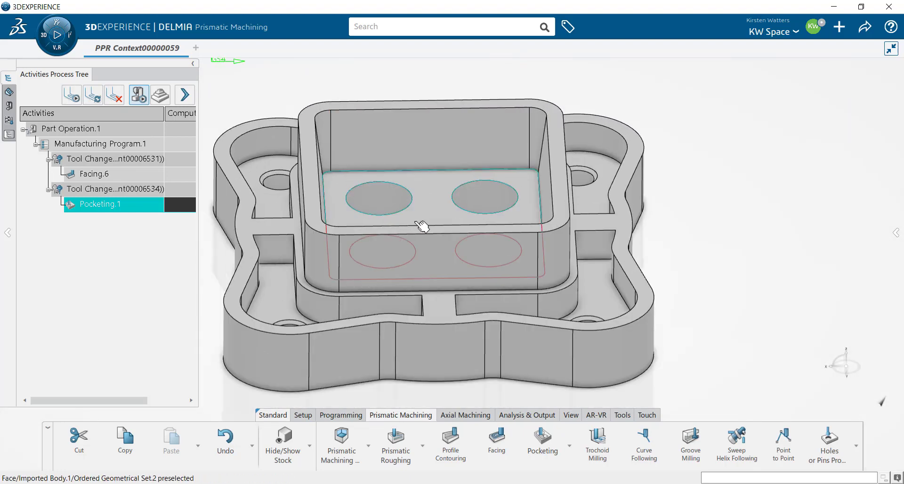
left_click(544, 442)
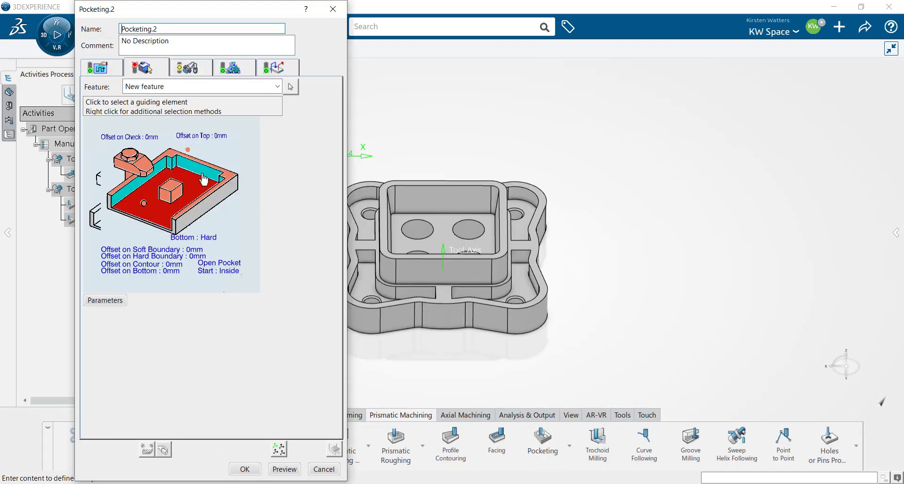
left_click(231, 182)
scroll(323, 175, "up", 5)
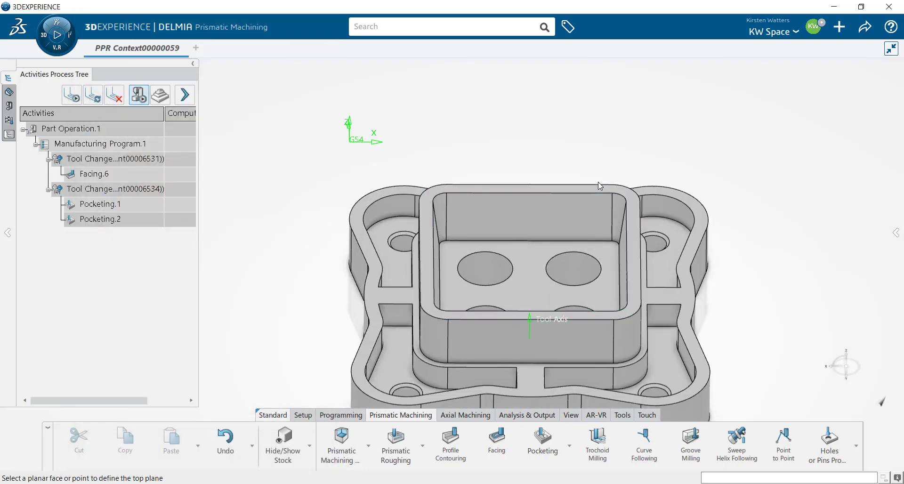
left_click(599, 185)
Define the second pocketing's bottom by the floor face inside the square wall and remove all islands around its holes.
left_click(161, 220)
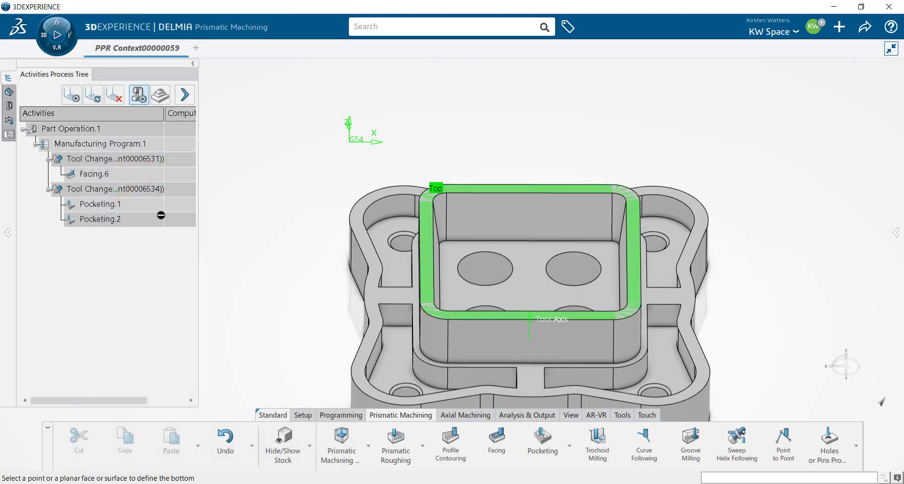
left_click(539, 292)
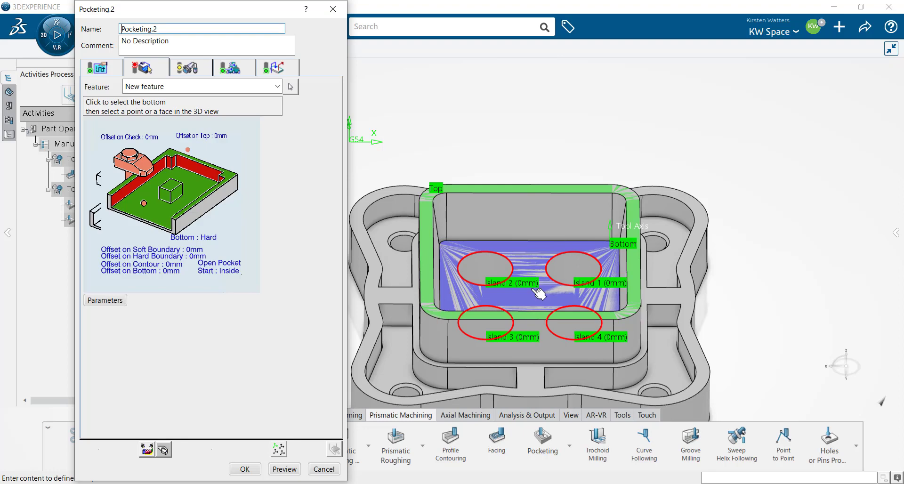
right_click(174, 197)
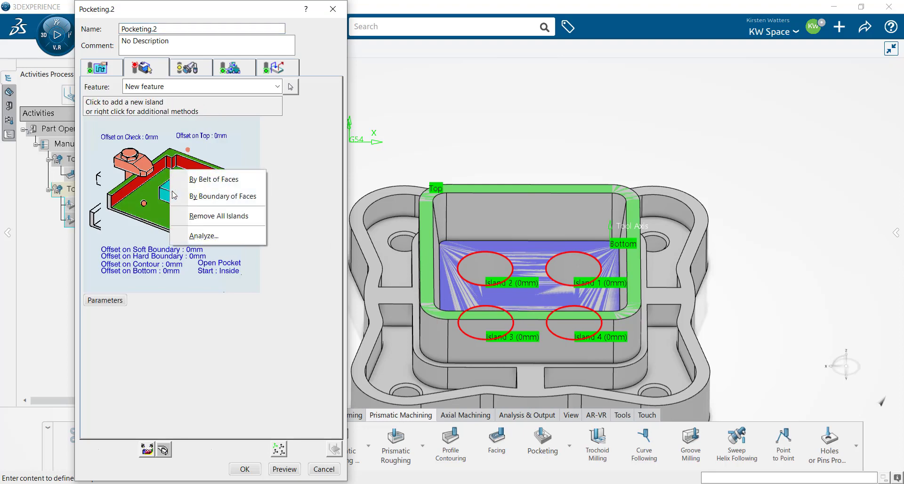
left_click(185, 224)
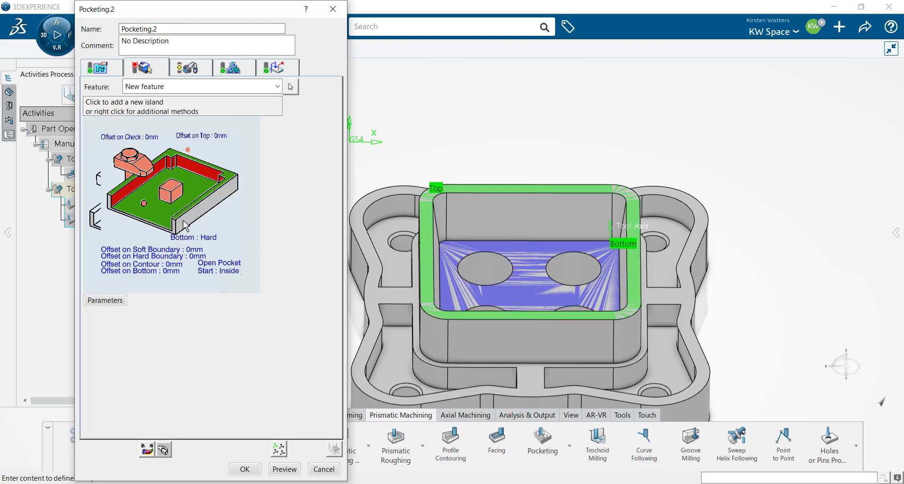
Define the second pocketing's guide as a closed contour along the outer edge of the inner floor face.
left_click(126, 200)
scroll(516, 242, "up", 3)
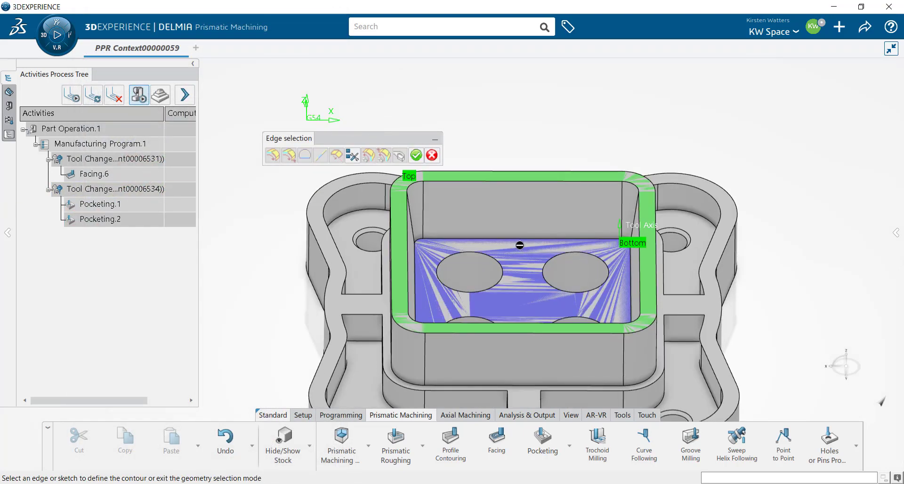
left_click(460, 225)
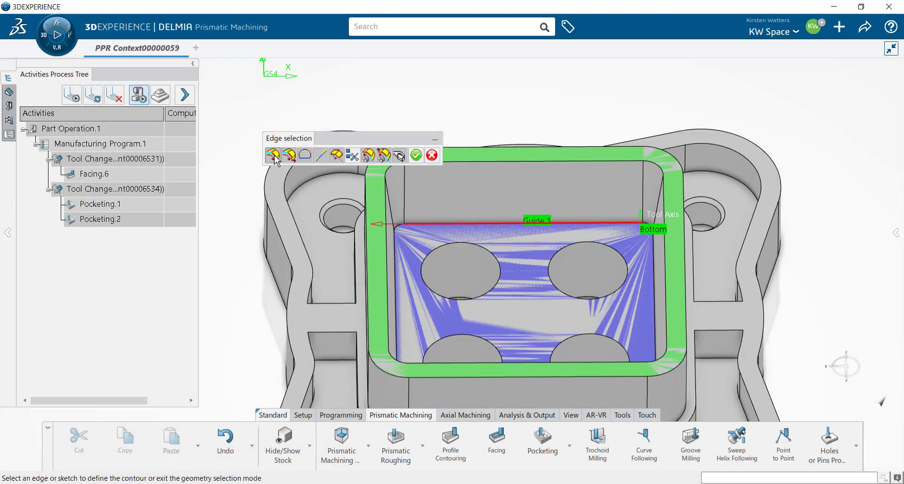
left_click(273, 155)
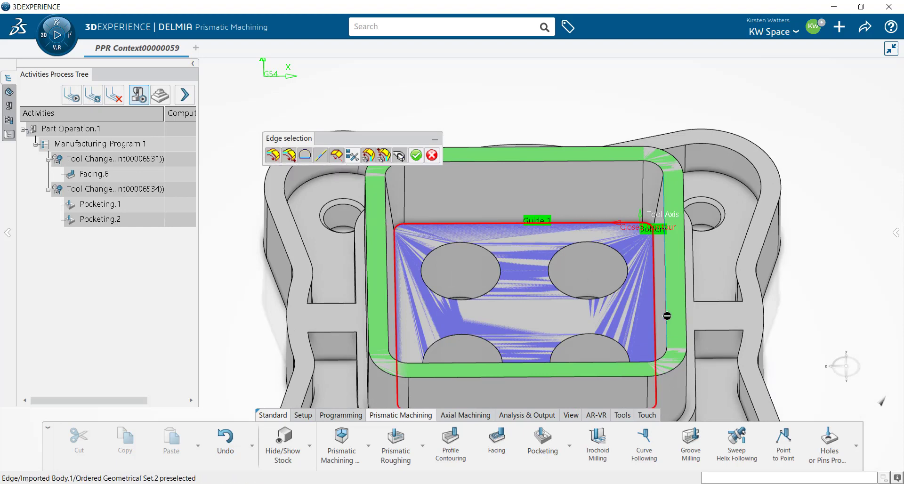
left_click(416, 155)
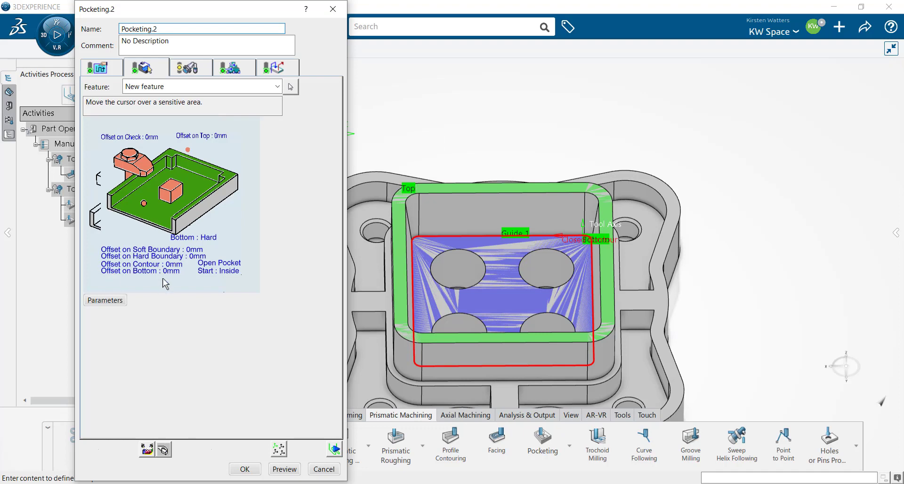
Define the second pocketing's start point on the inner edge of the rear-left hole in the pocket floor.
left_click(144, 204)
scroll(476, 274, "up", 2)
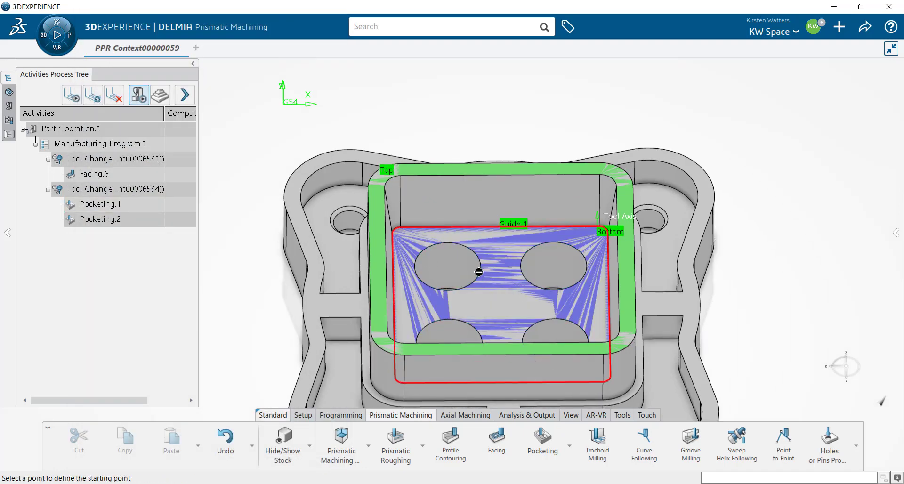
left_click(480, 273)
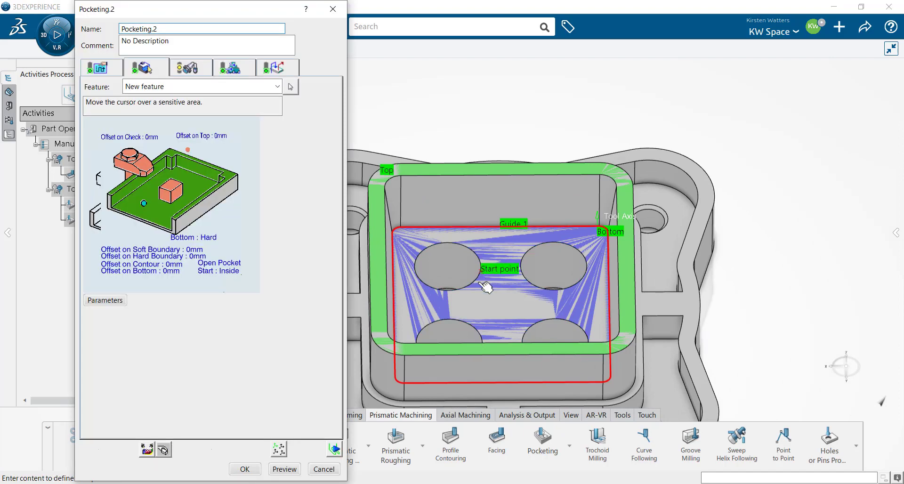
Define the second pocketing's end point on the edge of the rear-right hole in the pocket floor.
left_click(188, 150)
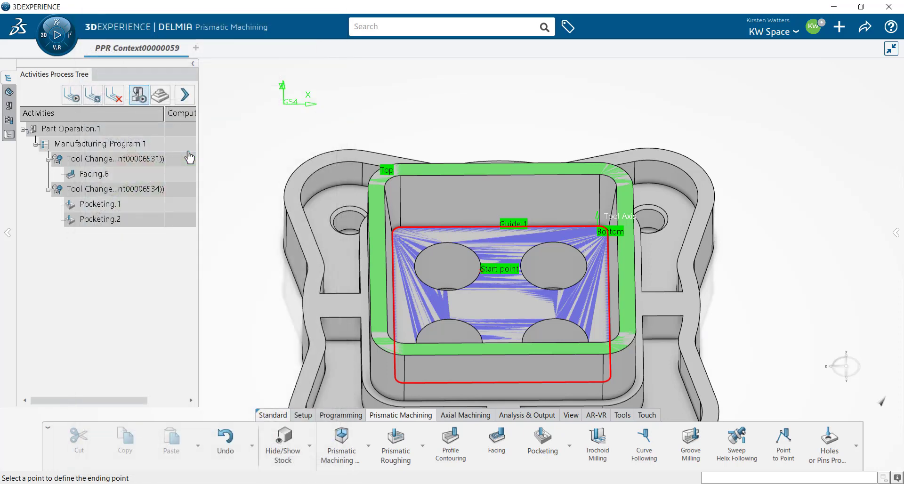
left_click(551, 288)
scroll(496, 294, "down", 2)
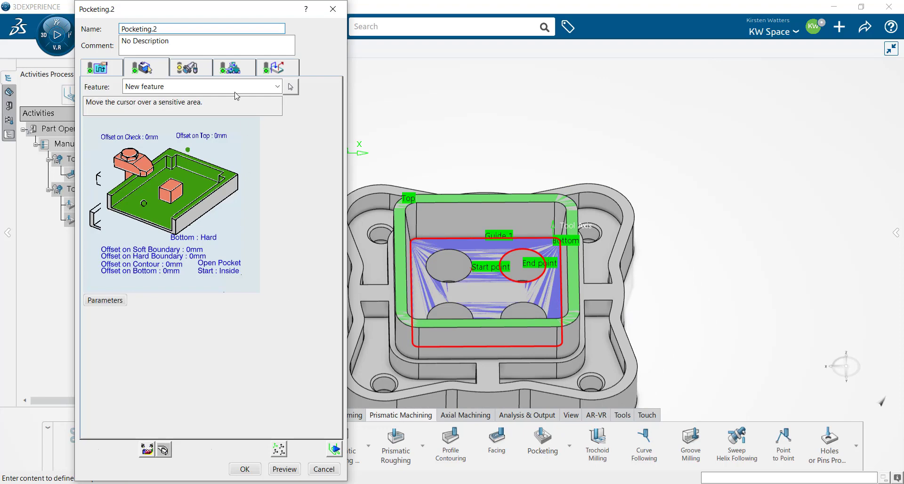
Review the second pocketing's machining strategy, checking the available tool path styles and the axial cutting parameters.
left_click(89, 69)
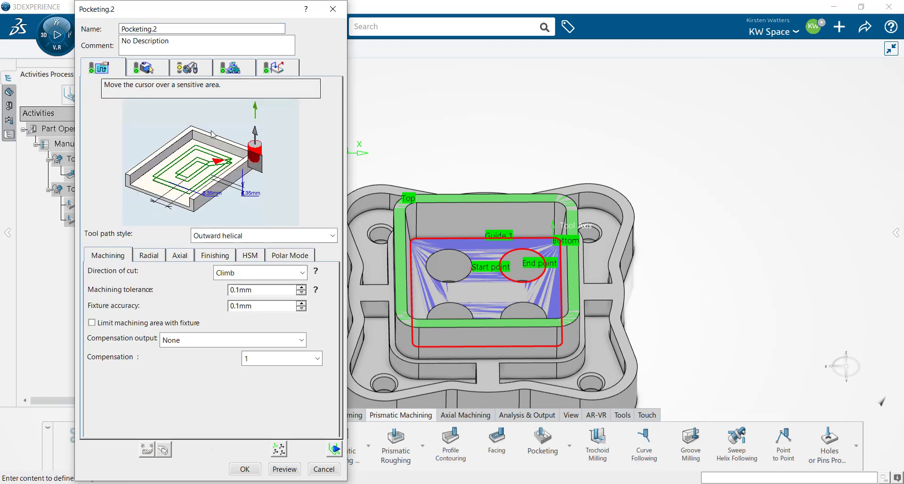
left_click(243, 234)
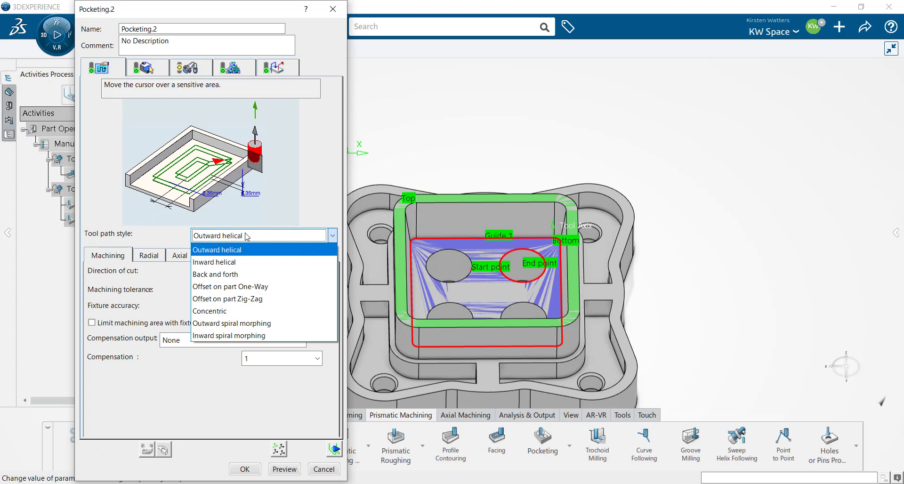
left_click(170, 101)
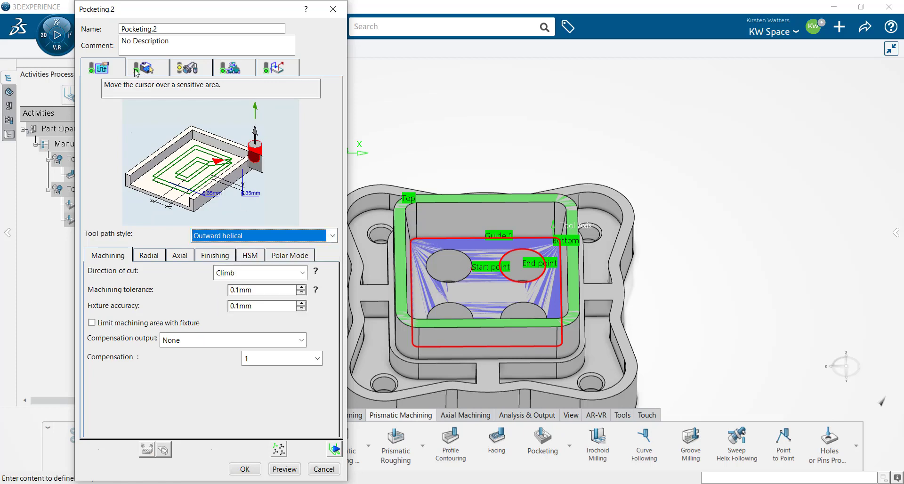
left_click(179, 255)
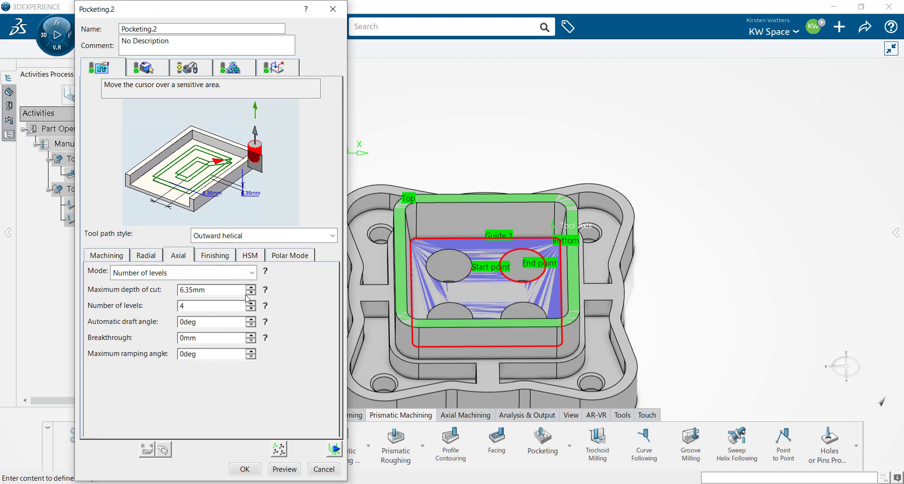
Assign the 7deg Conical Mill DC 25 to the second pocketing and accept the operation.
left_click(150, 69)
left_click(197, 70)
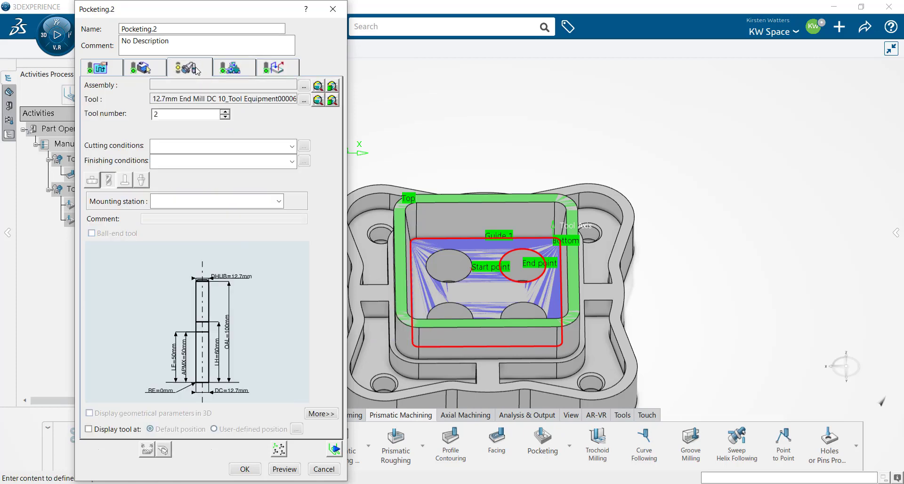
left_click(303, 101)
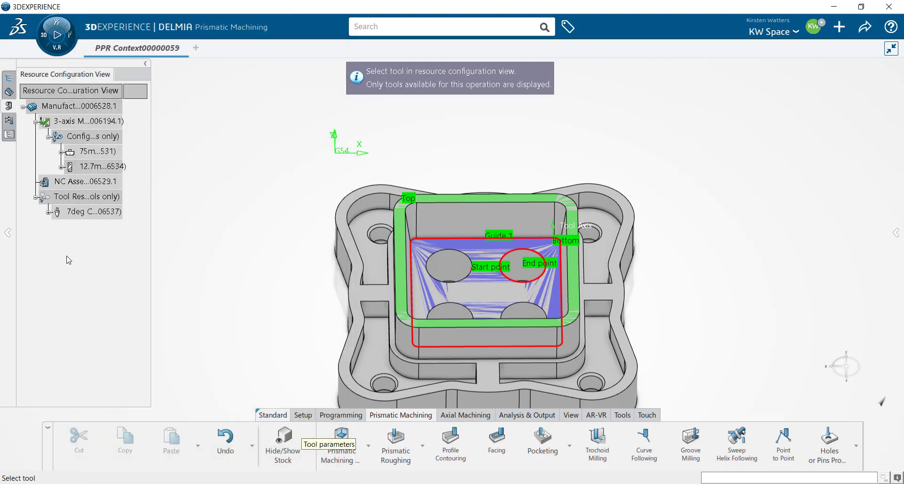
left_click(77, 212)
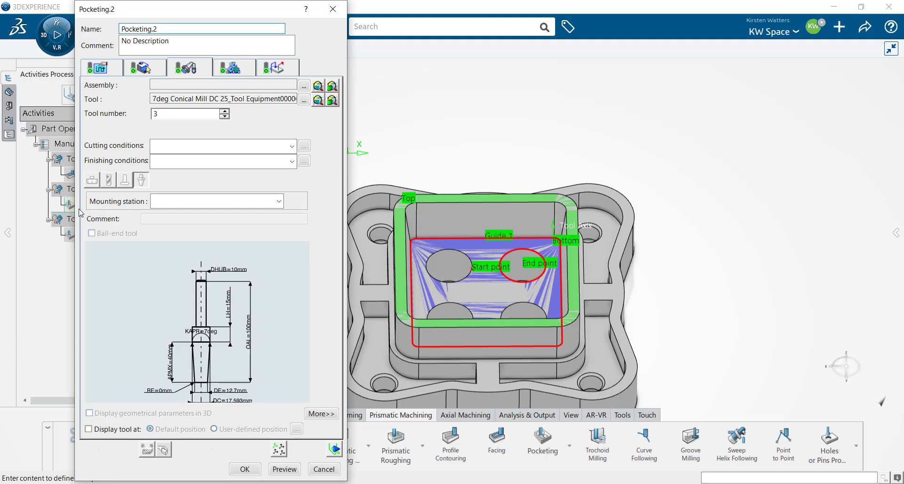
left_click(247, 69)
left_click(276, 70)
left_click(244, 468)
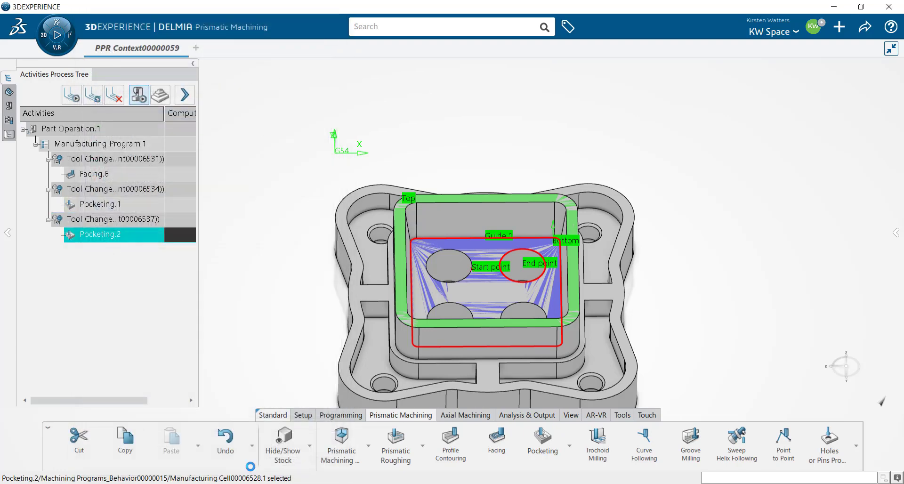
Compute the tool paths for the whole Manufacturing Program.1 and play their simulation.
scroll(582, 269, "down", 2)
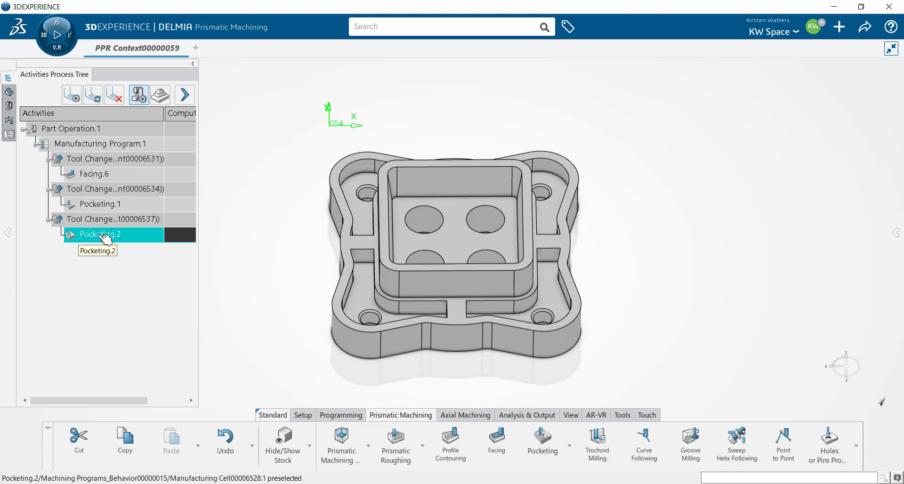
left_click(81, 149)
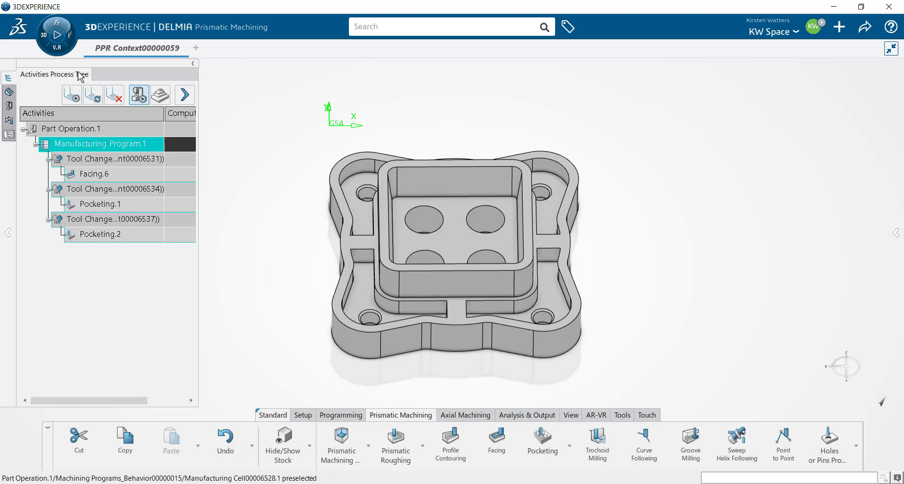
left_click(70, 97)
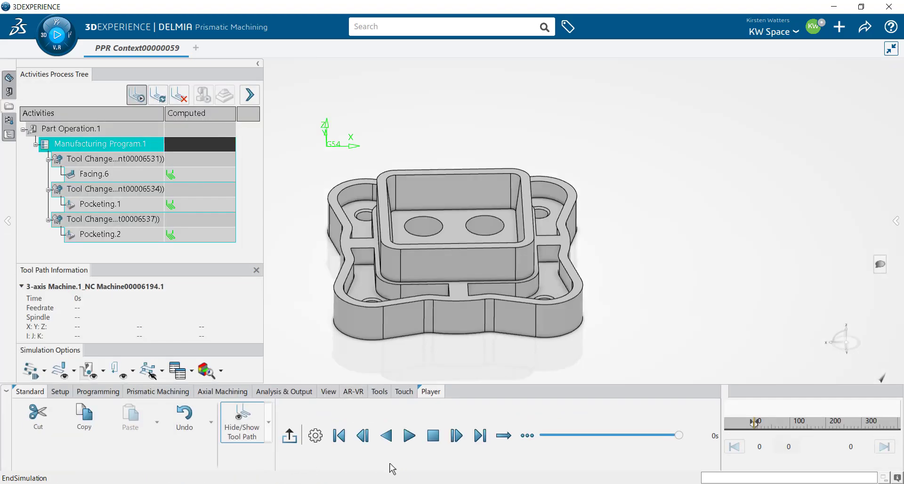
left_click(409, 436)
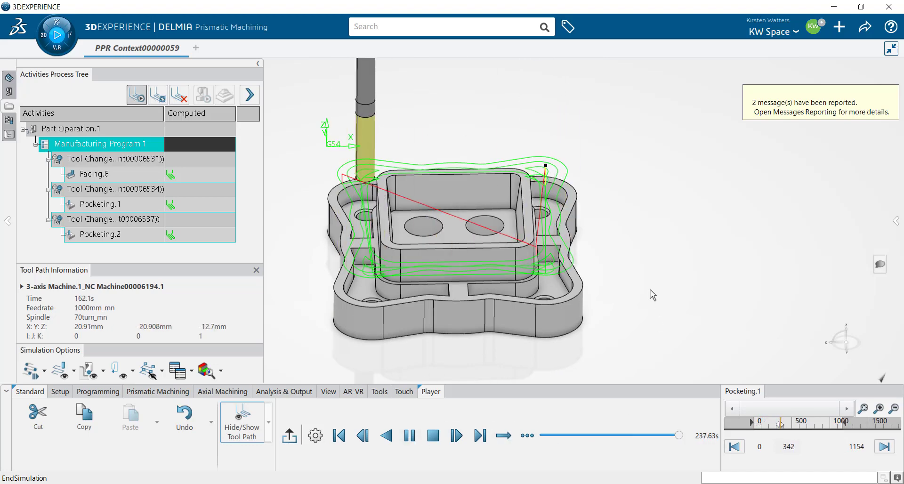
middle_click_drag(547, 307, 588, 329)
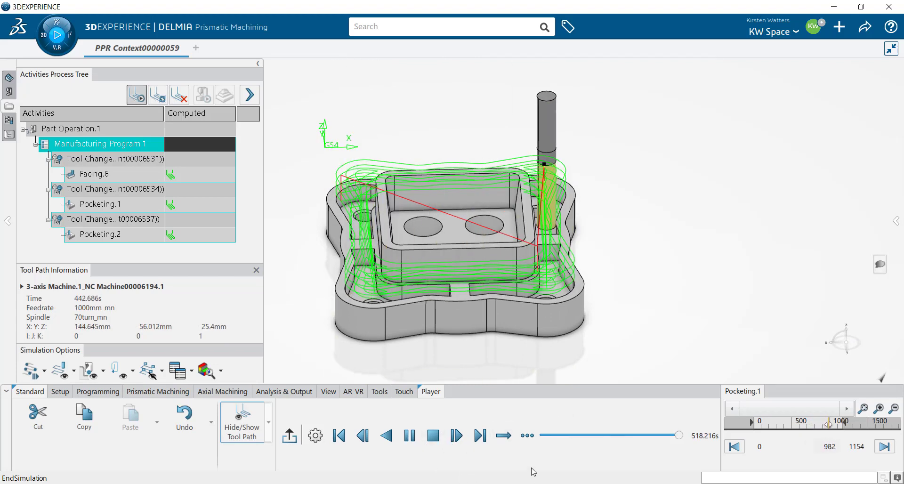
Increase the playback speed of the tool path simulation and close the time control.
left_click(527, 435)
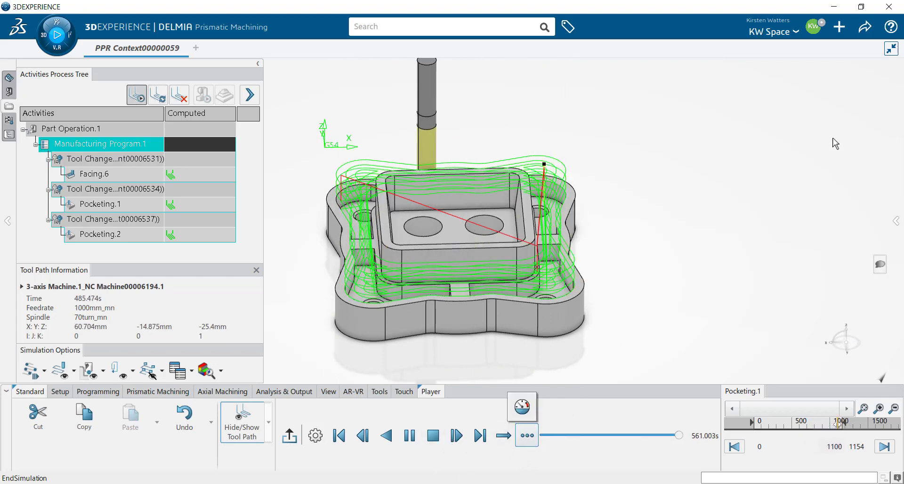
left_click(521, 406)
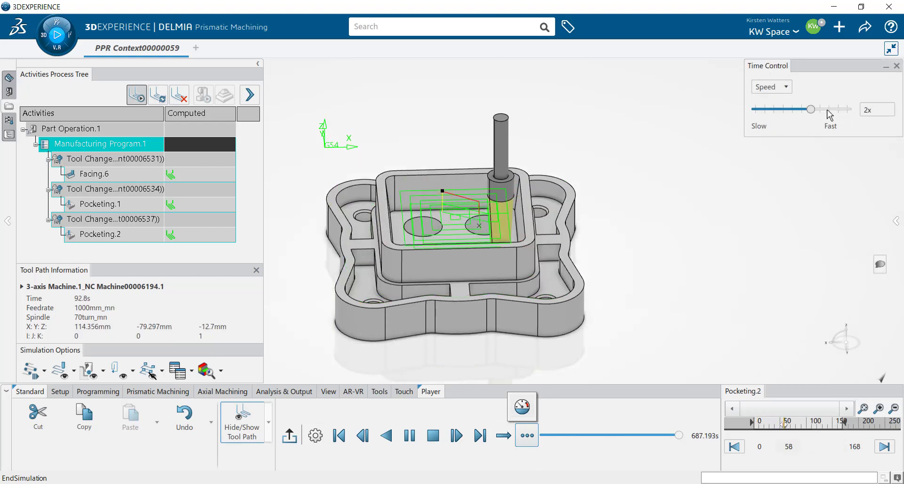
left_click_drag(816, 109, 832, 111)
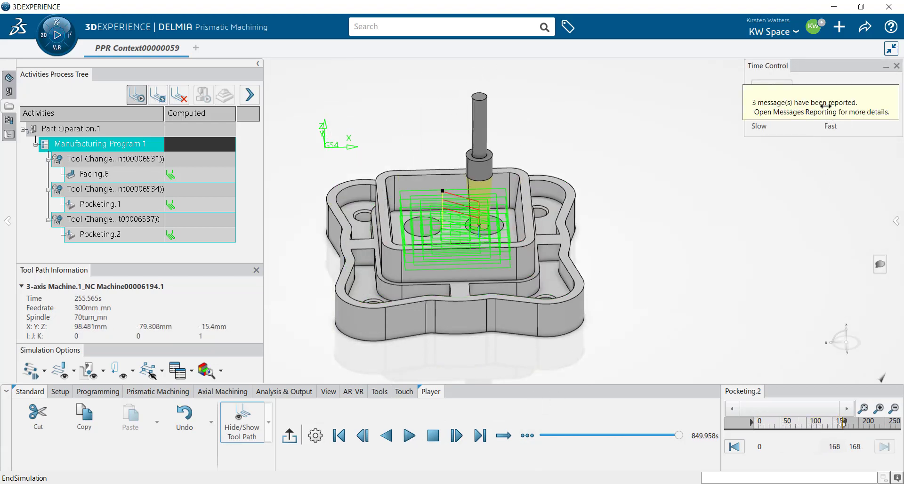
left_click(896, 66)
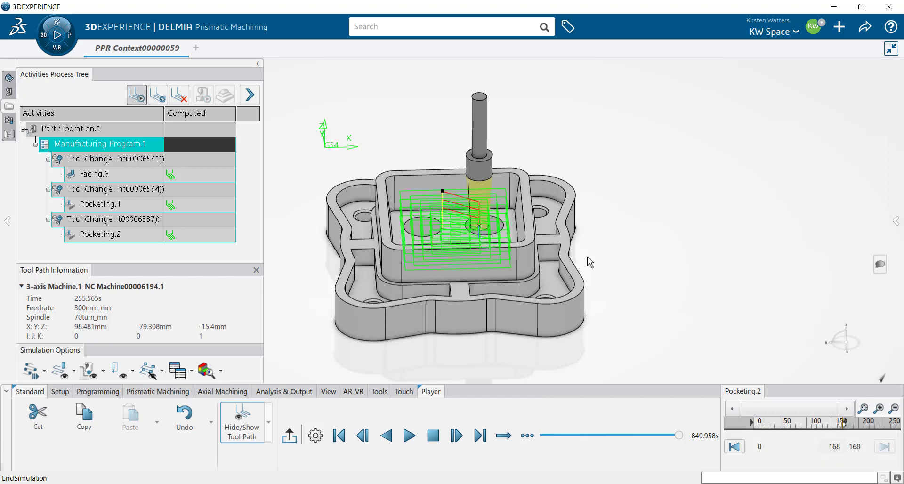